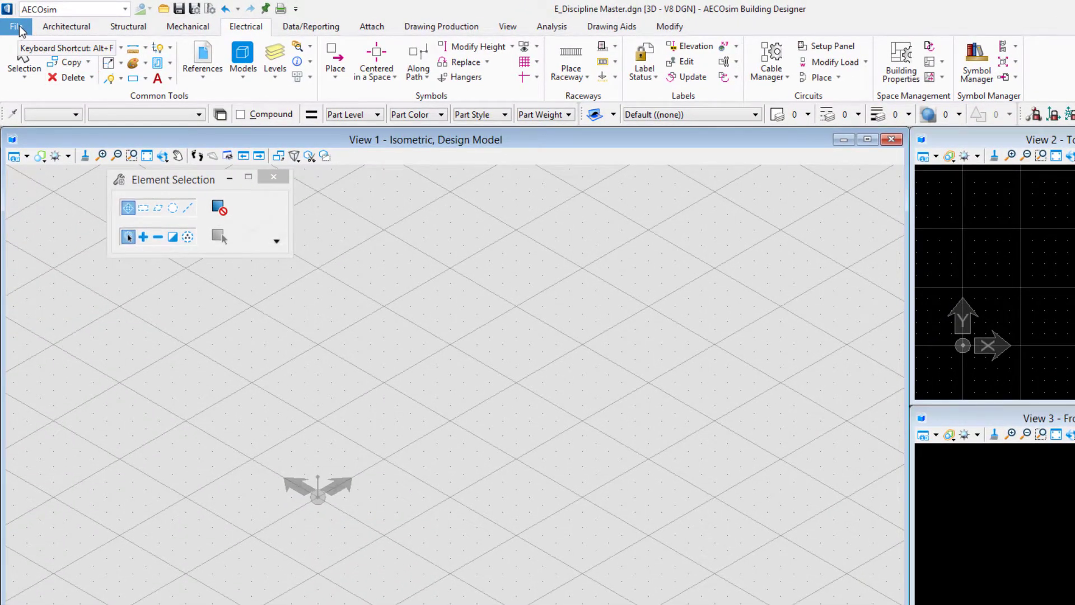
- Create and save a new design file named E_Power 1 in the Designs folder
{"action": "left_click", "coordinate": [18, 32]}
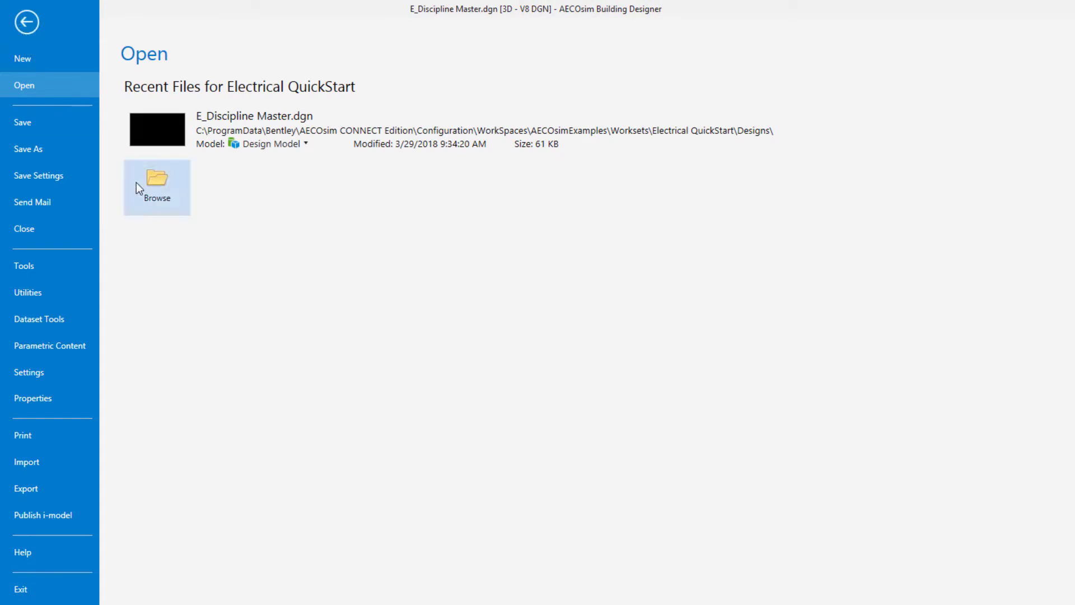
{"action": "left_click", "coordinate": [23, 60]}
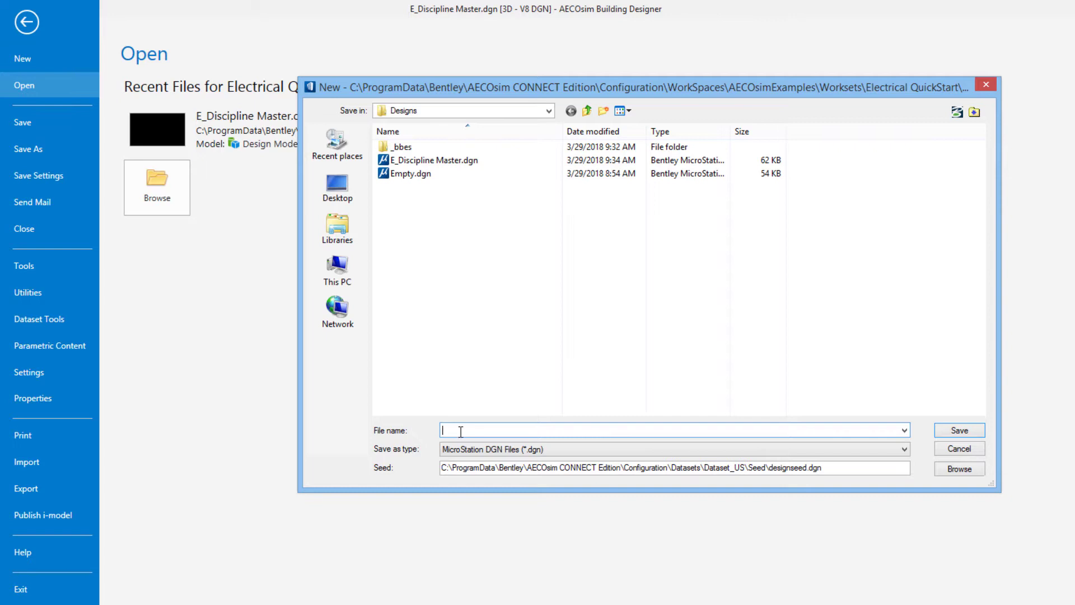
{"action": "type", "text": "E_"}
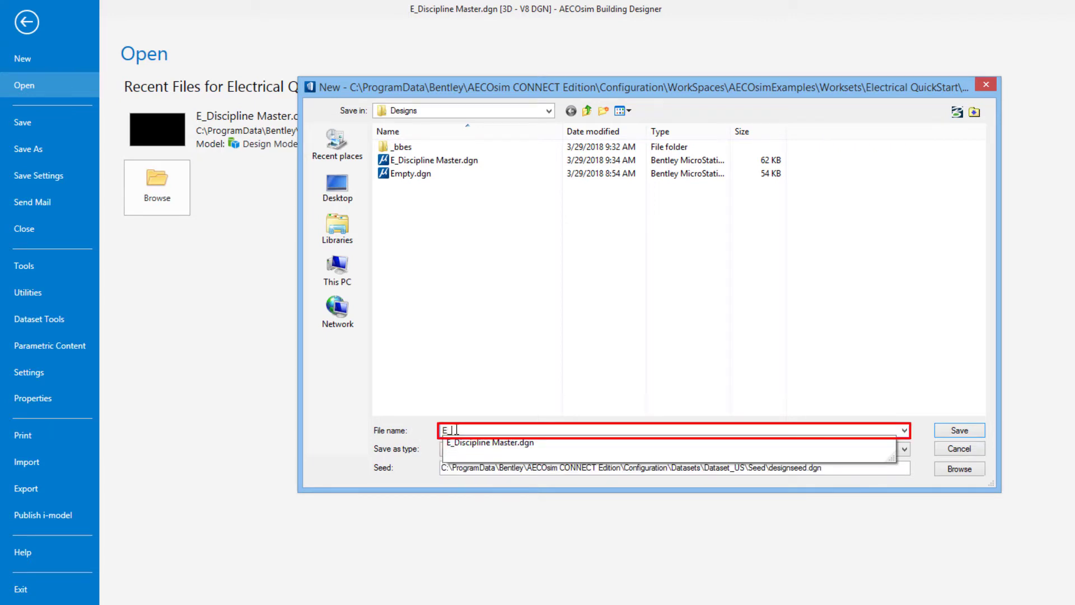
{"action": "type", "text": "Power 1"}
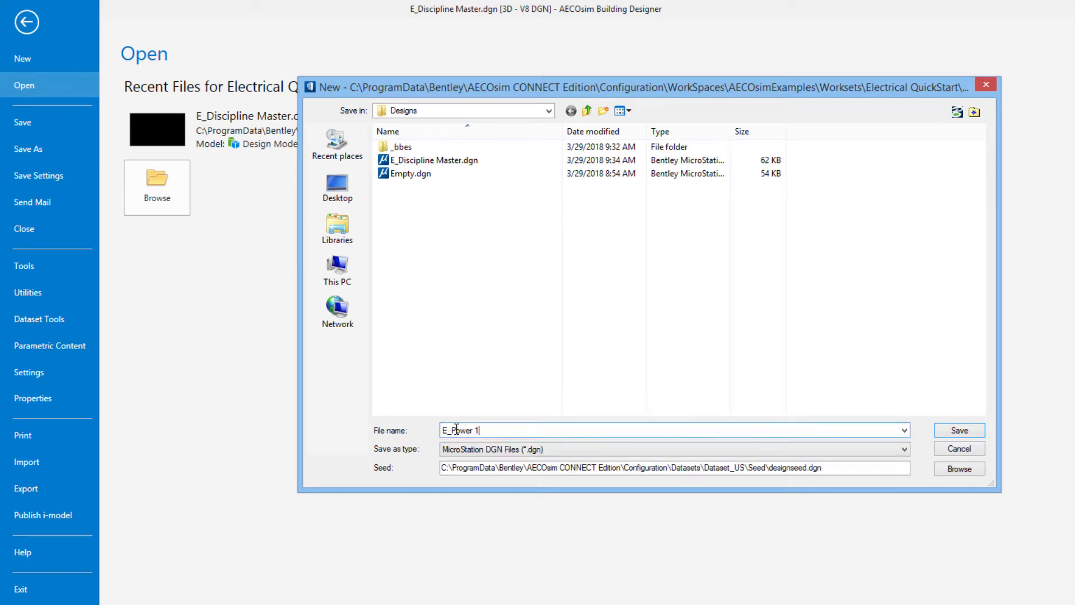
{"action": "left_click", "coordinate": [961, 434]}
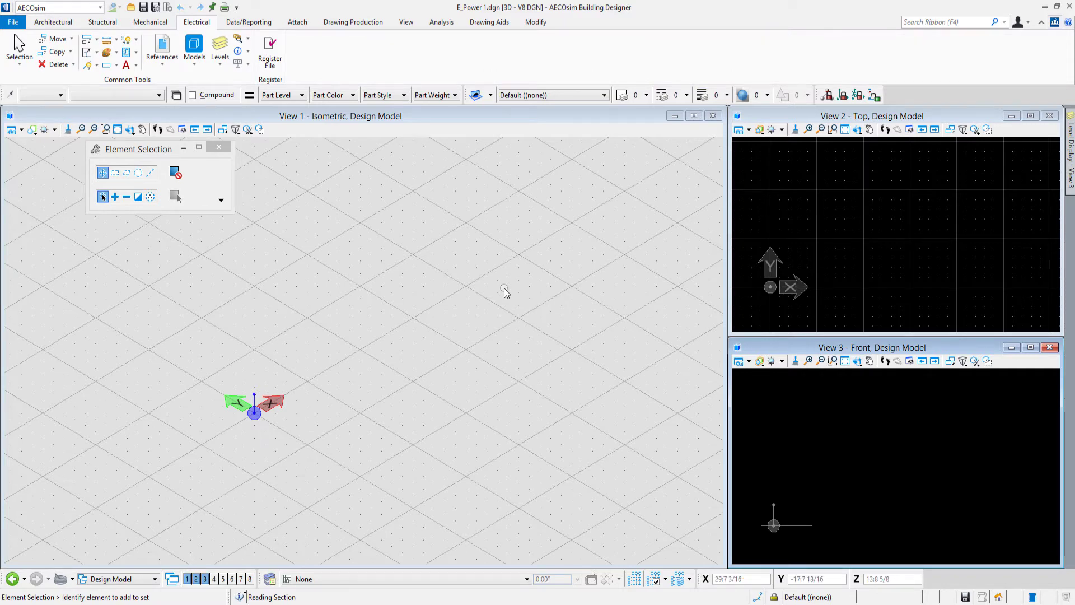
- Pick AA_Floor Office 1.dgn from Supplement\Designs as the reference file to attach
{"action": "left_click", "coordinate": [162, 47]}
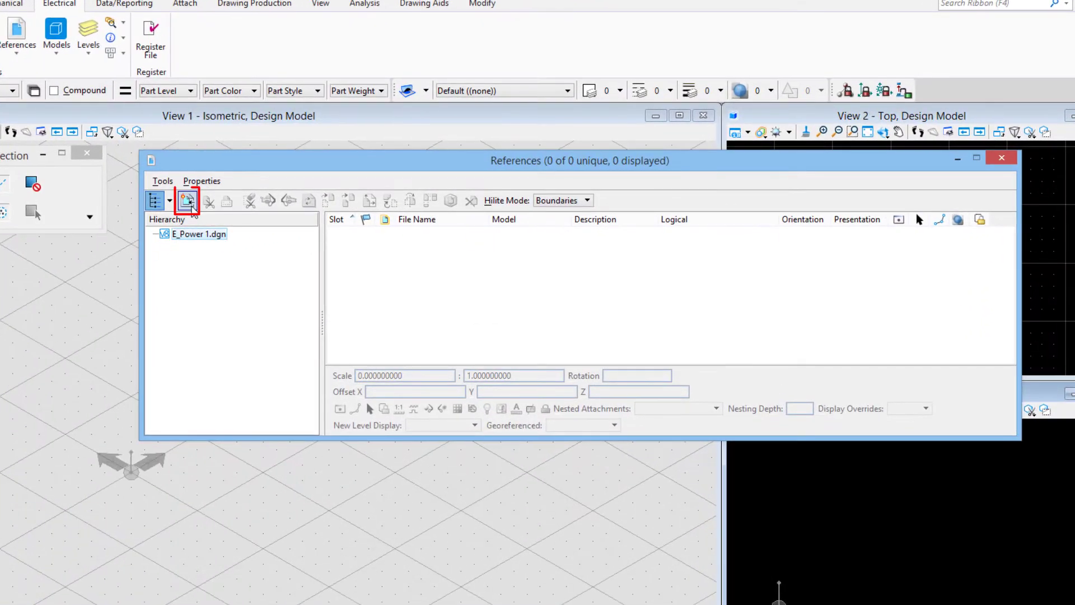
{"action": "left_click", "coordinate": [187, 203]}
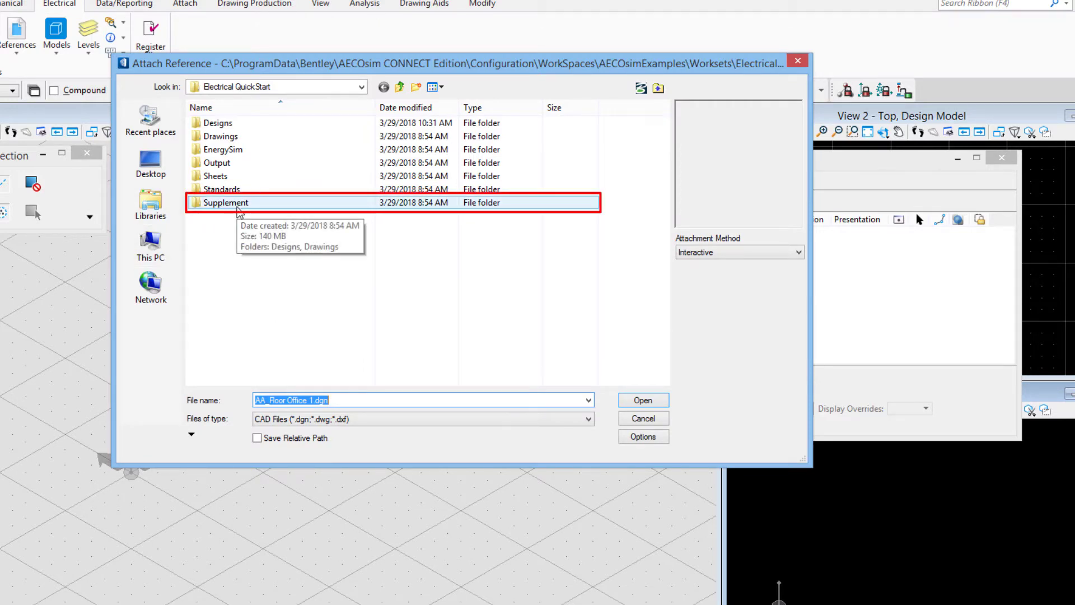
{"action": "double_click", "coordinate": [238, 209]}
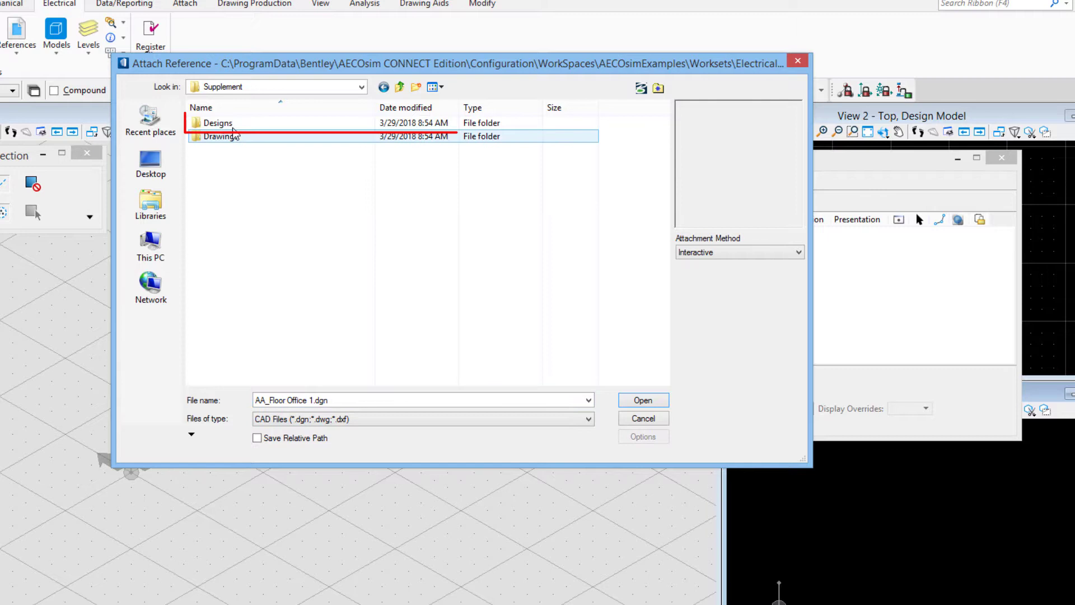
{"action": "double_click", "coordinate": [236, 126]}
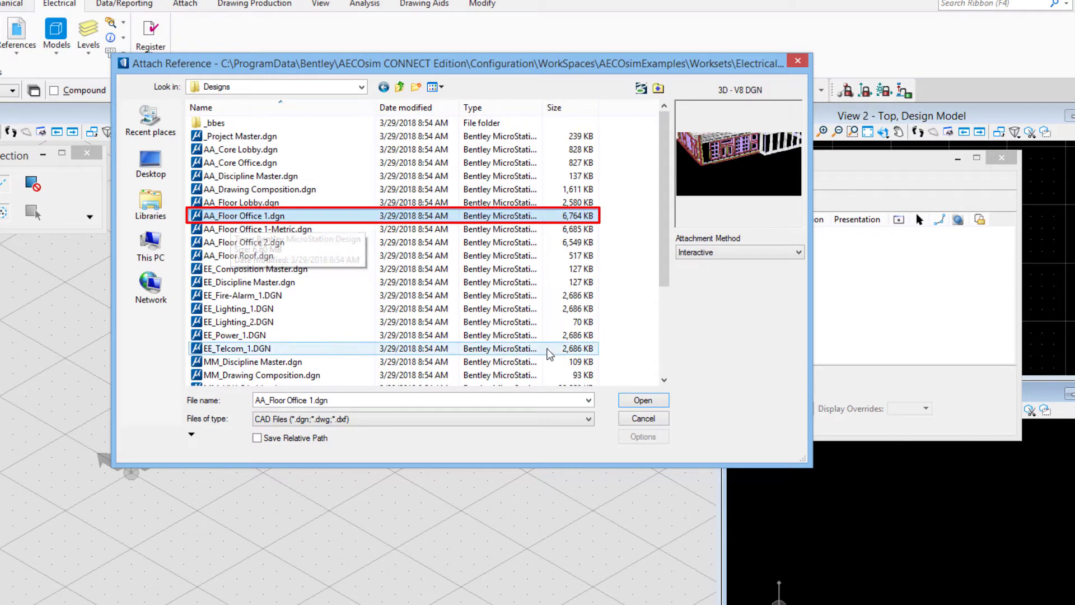
{"action": "left_click", "coordinate": [642, 399]}
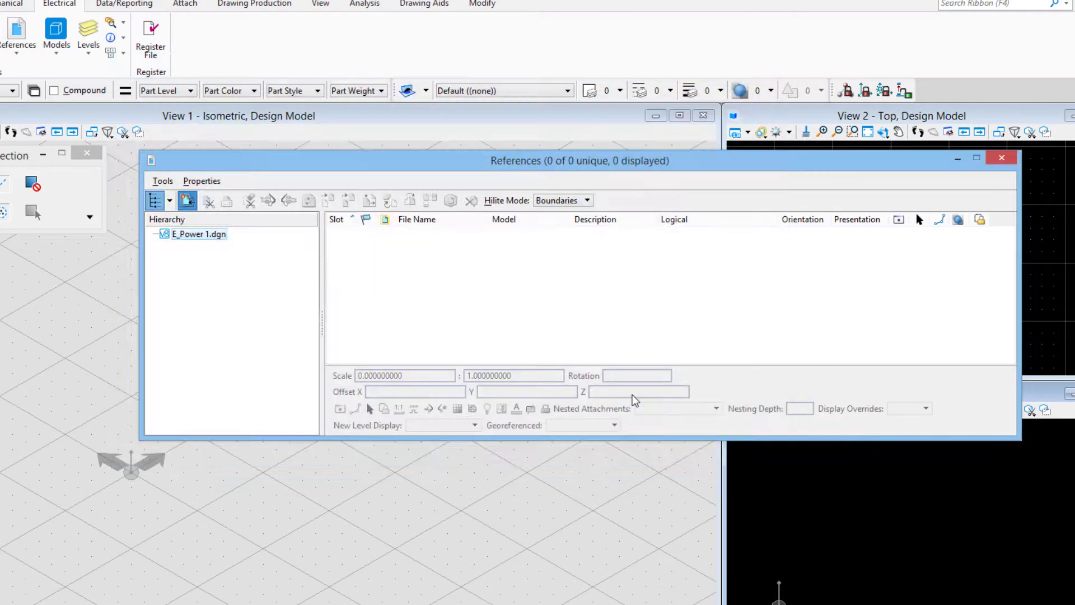
- Attach the reference with logical name 'Arch Office Floor 1', Live Nesting at depth 5
{"action": "left_click", "coordinate": [331, 115]}
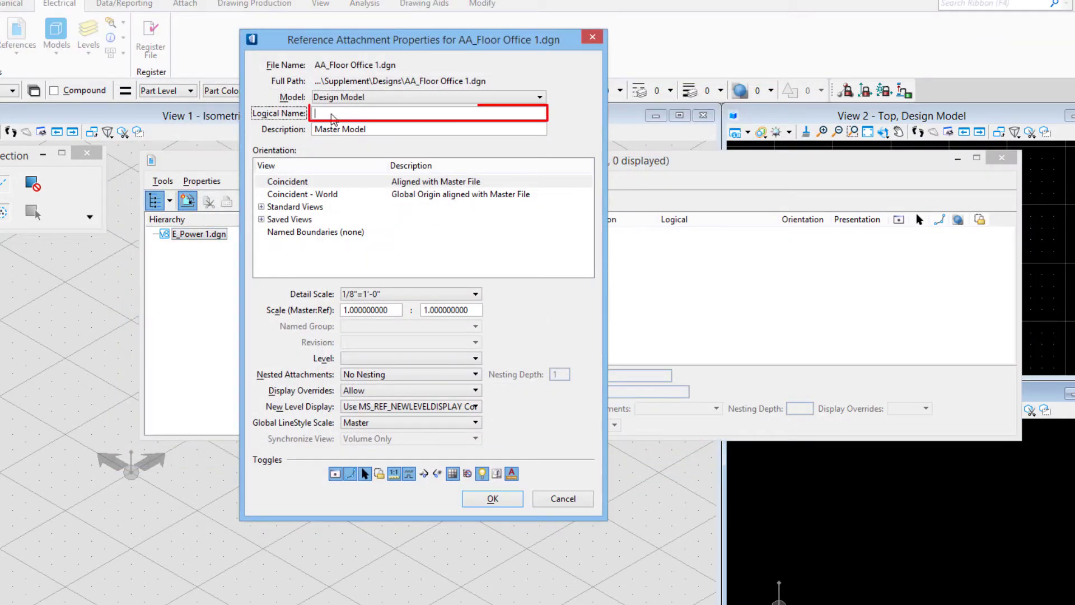
{"action": "type", "text": "Arch"}
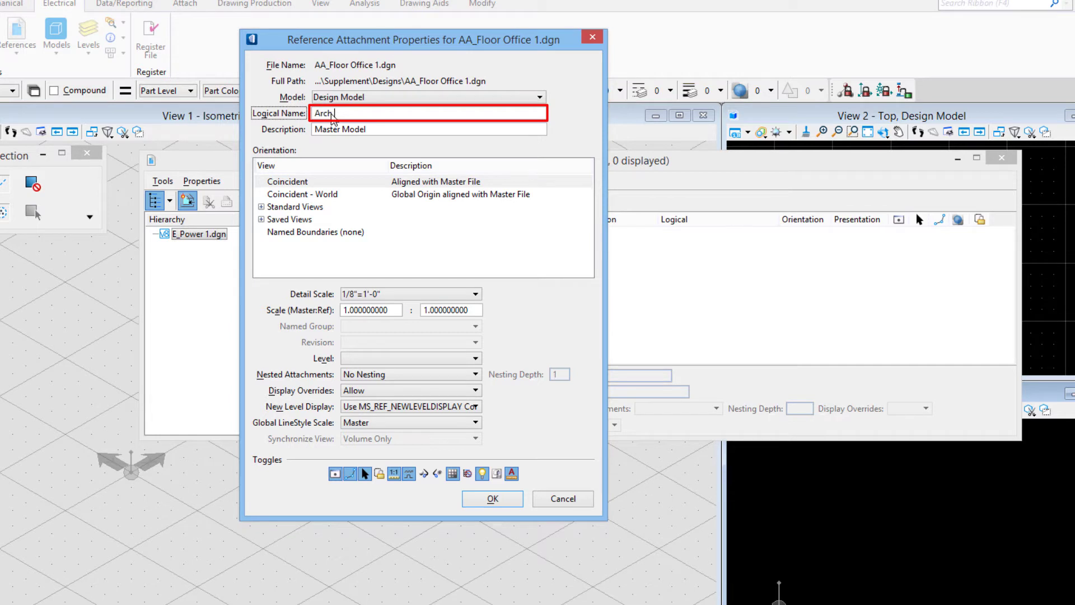
{"action": "type", "text": " Office Floor 1"}
{"action": "left_click", "coordinate": [439, 375]}
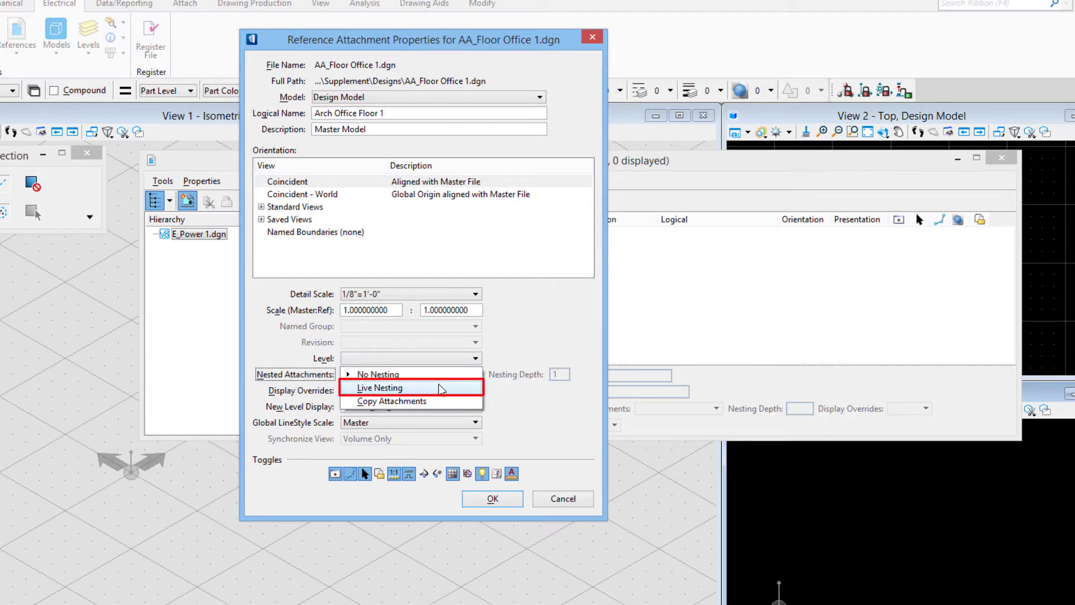
{"action": "left_click", "coordinate": [440, 389]}
{"action": "double_click", "coordinate": [559, 376]}
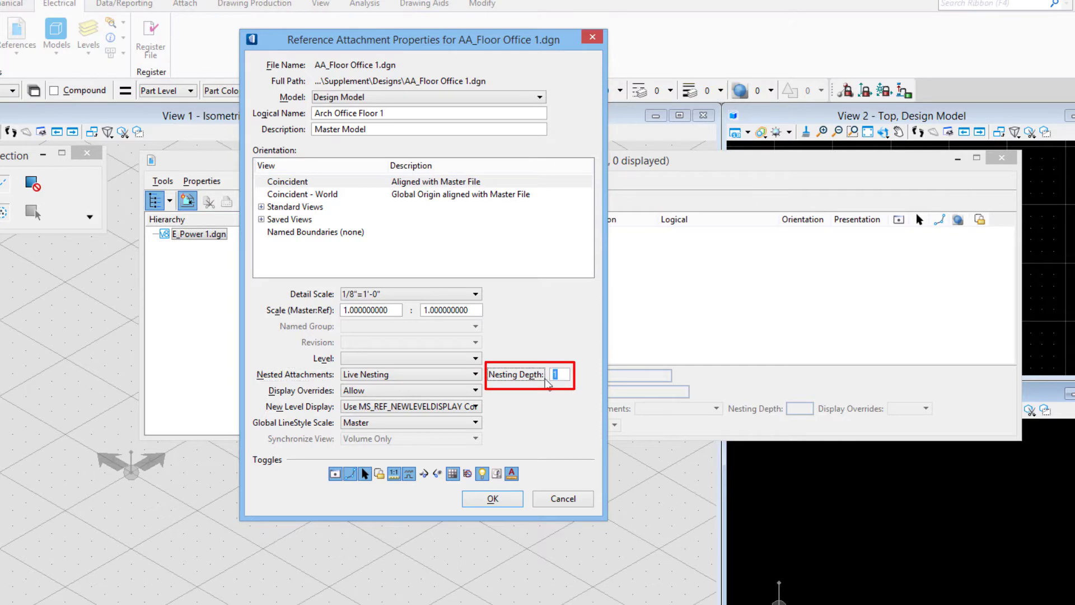
{"action": "key", "text": "Tab"}
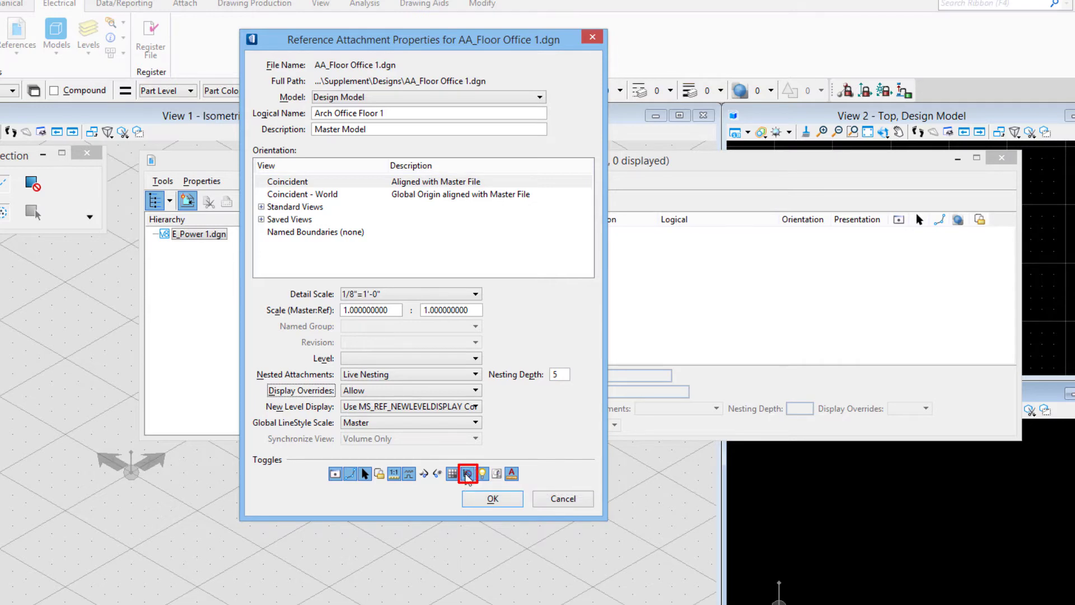
{"action": "left_click", "coordinate": [491, 500]}
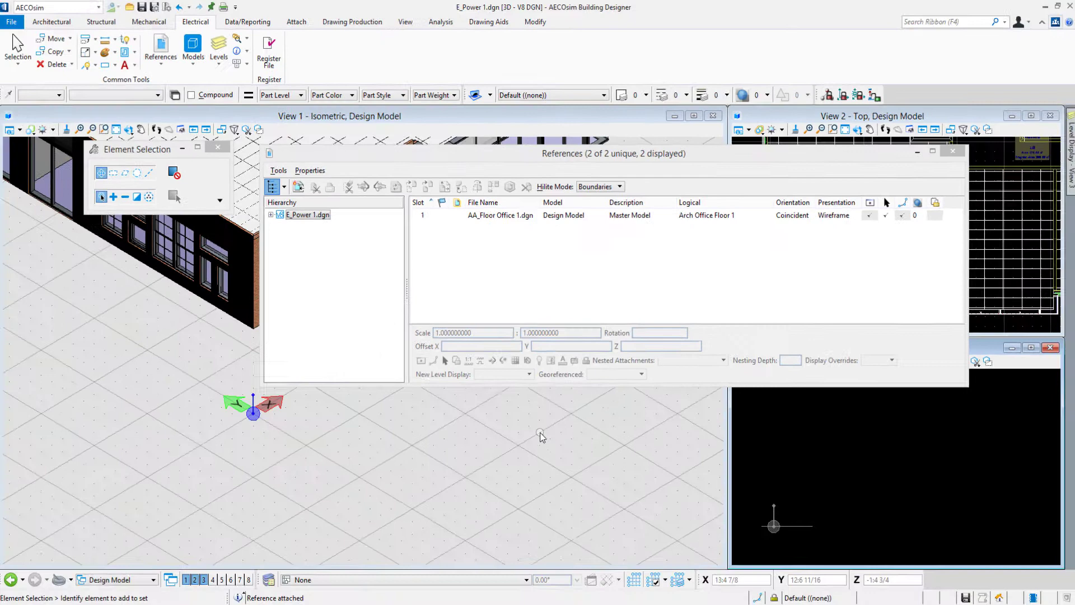
- Fit the office building in the top, front and isometric views, then save settings
{"action": "left_click", "coordinate": [953, 152]}
{"action": "left_click", "coordinate": [846, 129]}
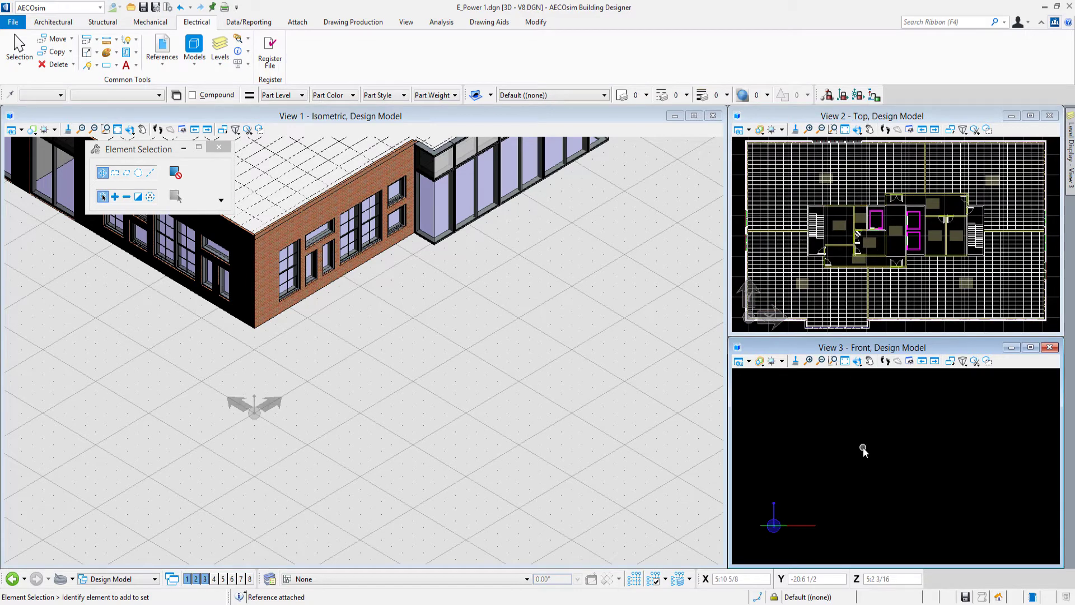
{"action": "middle_click", "coordinate": [861, 449]}
{"action": "middle_click", "coordinate": [366, 390]}
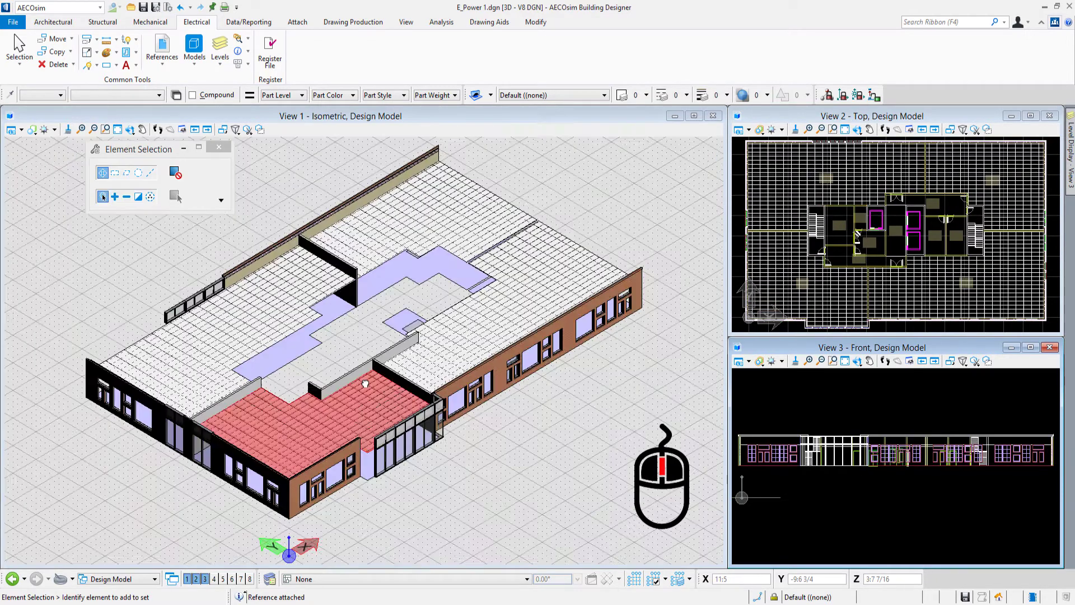
{"action": "left_click", "coordinate": [155, 7]}
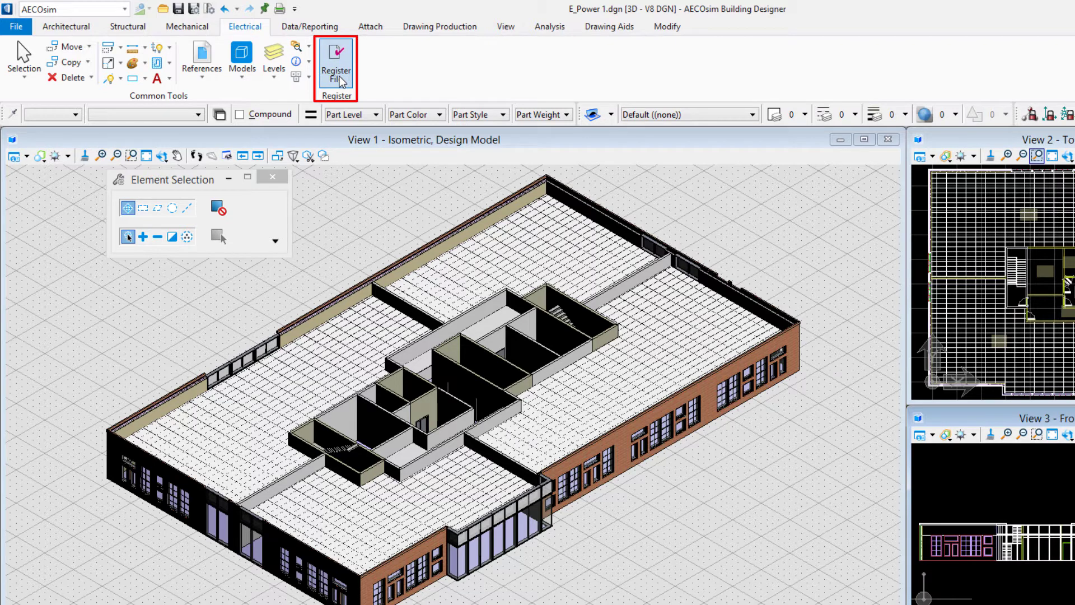
- Register E_Power 1, then set Std. Text-Size 1 and Subtype Text-Size 0:0 1/8
{"action": "left_click", "coordinate": [340, 81]}
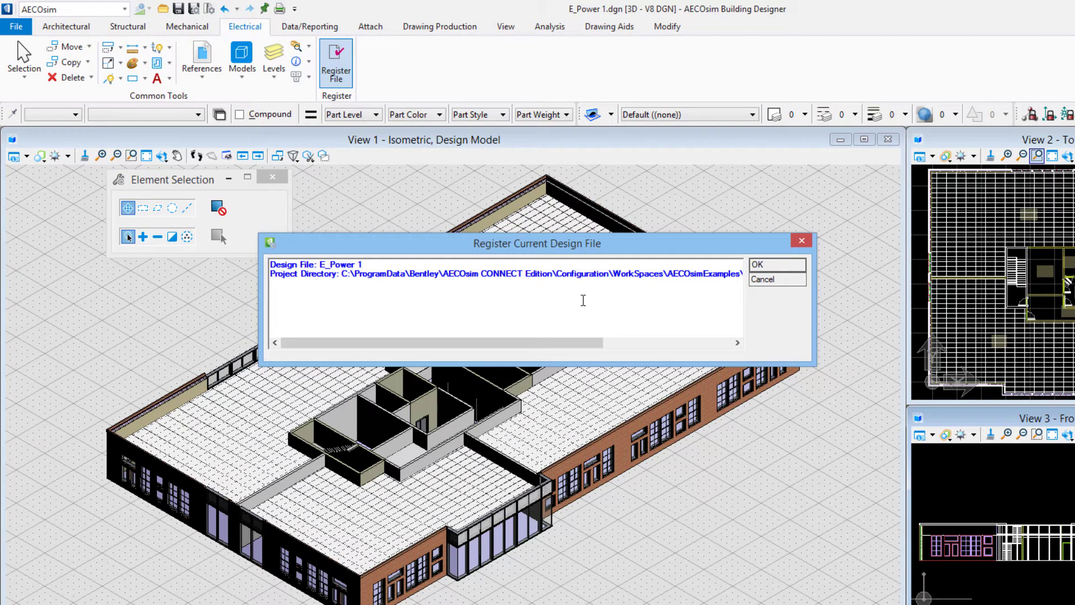
{"action": "left_click", "coordinate": [784, 265]}
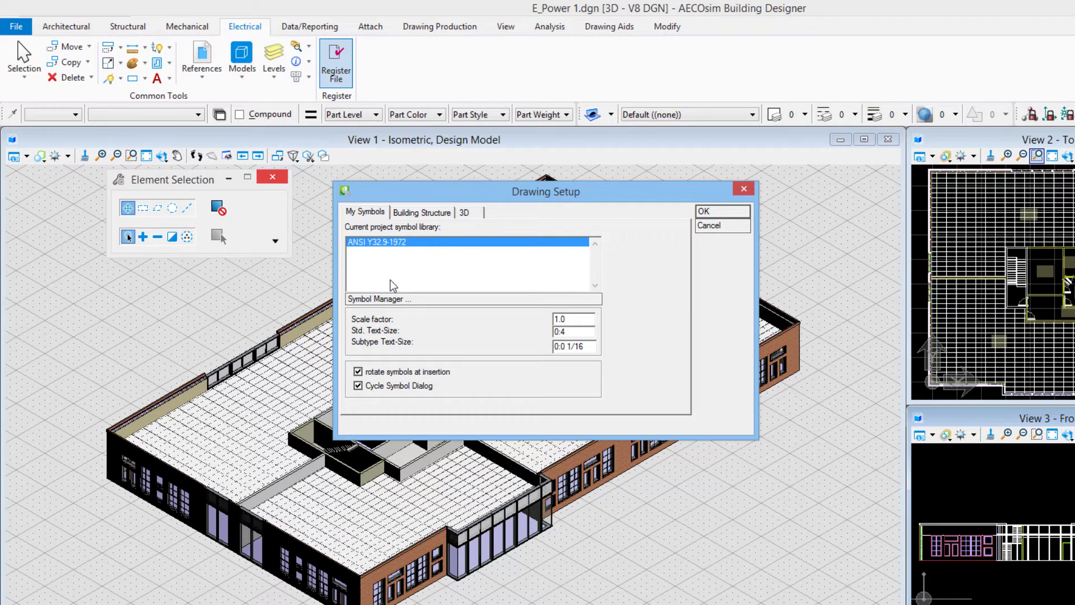
{"action": "left_click", "coordinate": [575, 332]}
{"action": "key", "text": "BackSpace"}
{"action": "key", "text": "BackSpace"}
{"action": "key", "text": "BackSpace"}
{"action": "type", "text": "1"}
{"action": "double_click", "coordinate": [586, 347]}
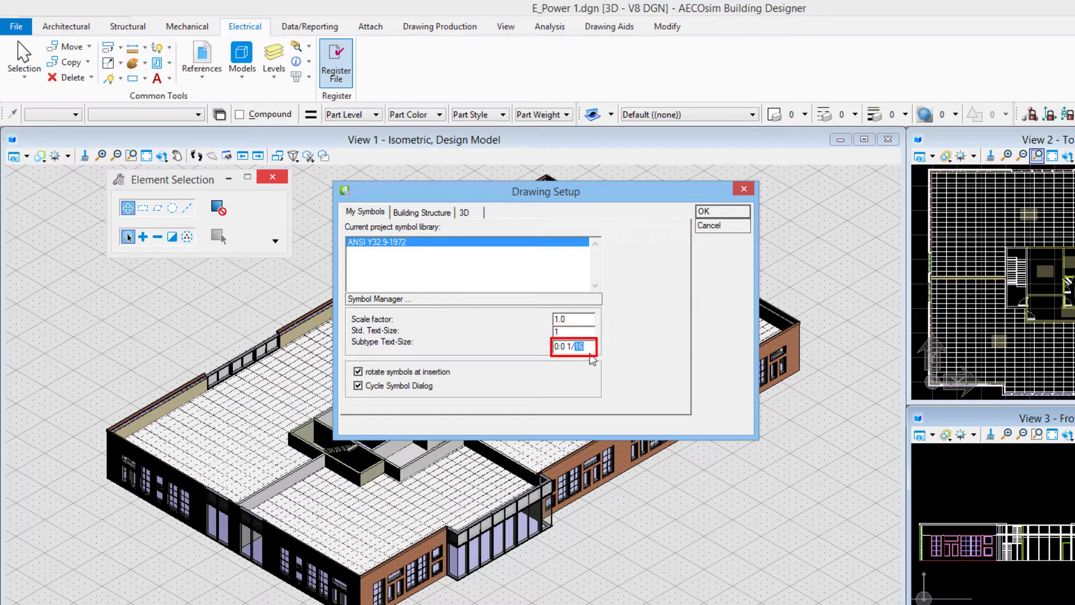
{"action": "type", "text": "8"}
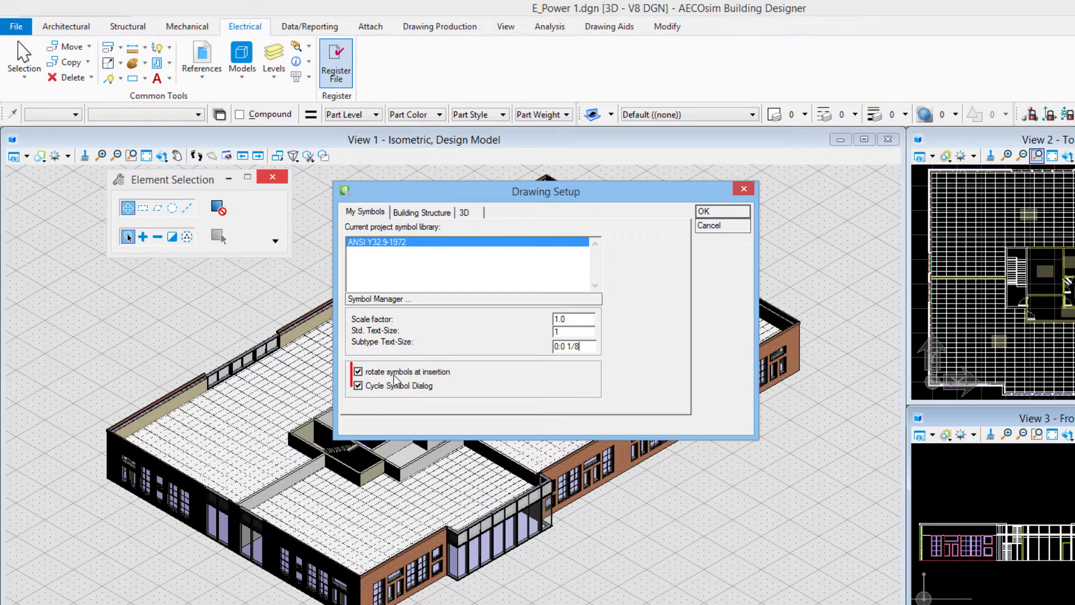
- Assign the drawing to Office Floor 1 of Bldg 1 under Building Structure
{"action": "left_click", "coordinate": [402, 213]}
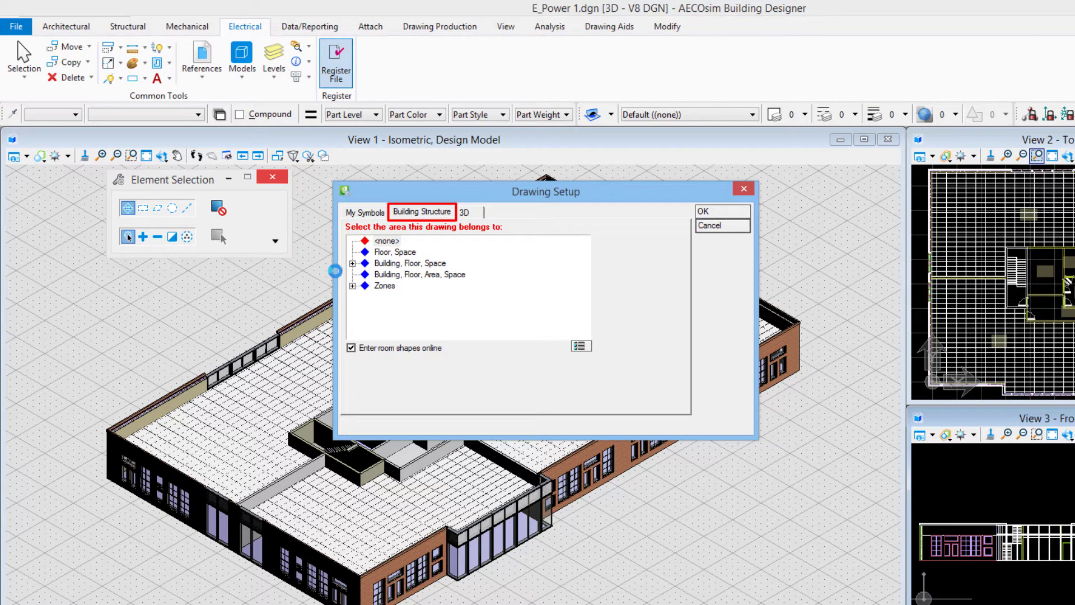
{"action": "left_click", "coordinate": [352, 264]}
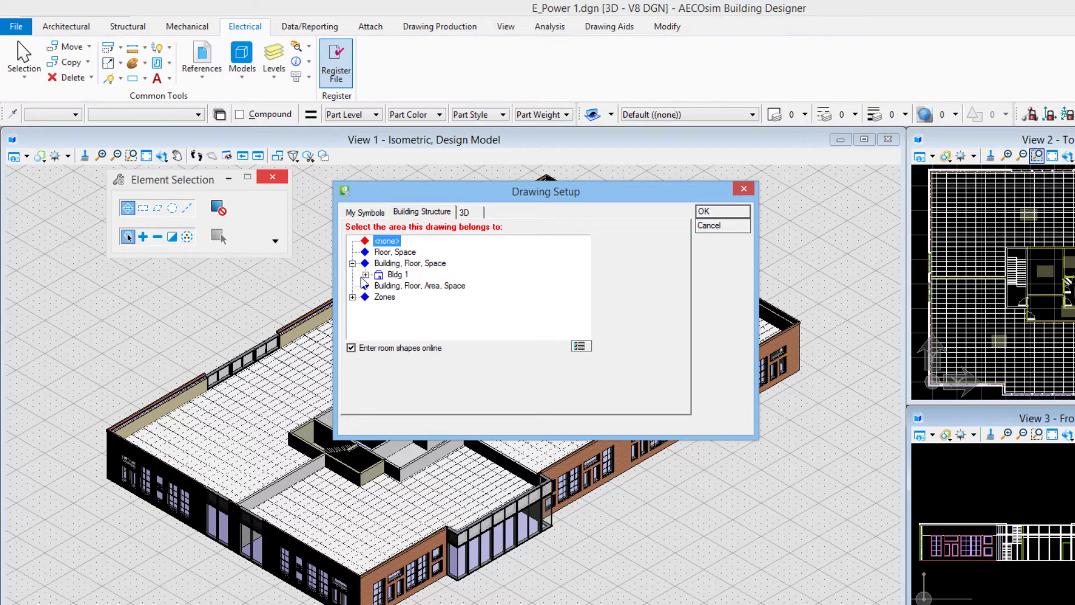
{"action": "left_click", "coordinate": [365, 275]}
{"action": "left_click", "coordinate": [426, 298]}
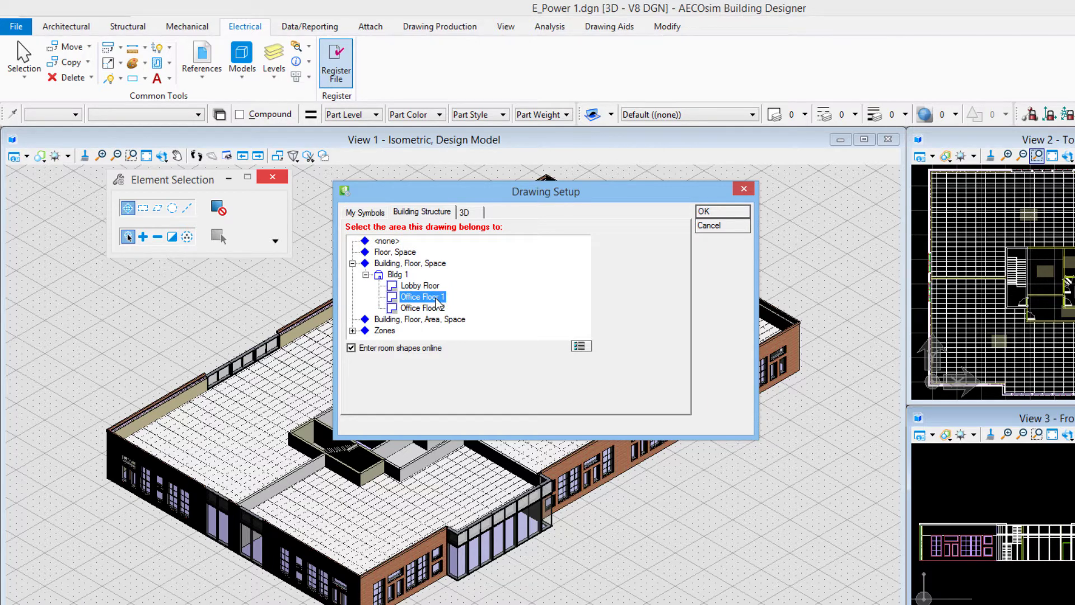
{"action": "left_click", "coordinate": [466, 213]}
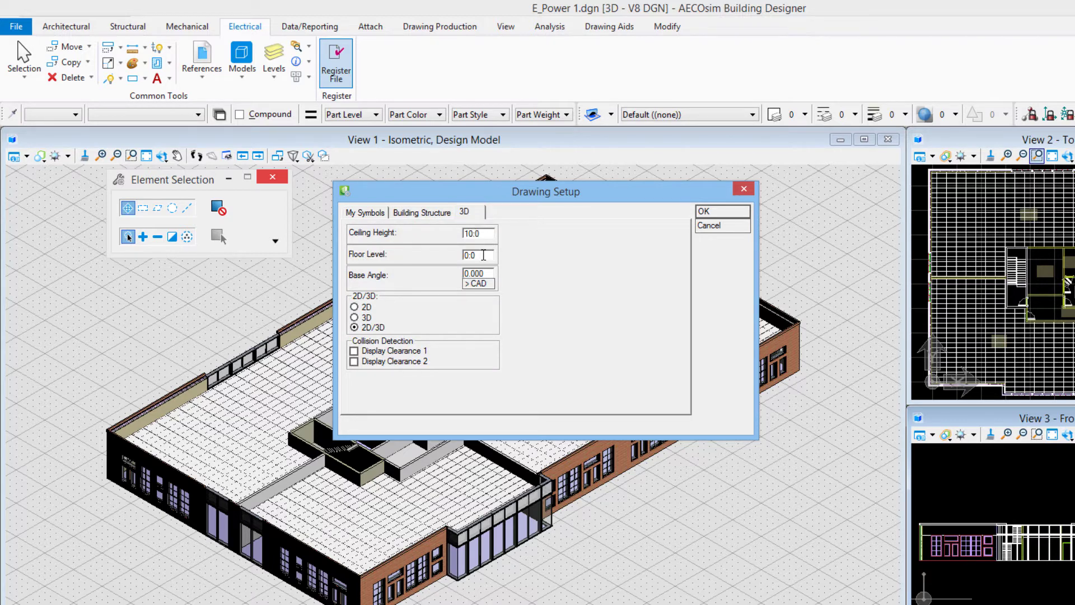
- Set Floor Level to 15, enable Display Clearance 1 and 2, and confirm Drawing Setup
{"action": "left_click_drag", "start_coordinate": [480, 255], "coordinate": [403, 264]}
{"action": "type", "text": "15"}
{"action": "key", "text": "Tab"}
{"action": "left_click", "coordinate": [354, 362]}
{"action": "left_click", "coordinate": [354, 351]}
{"action": "left_click", "coordinate": [706, 214]}
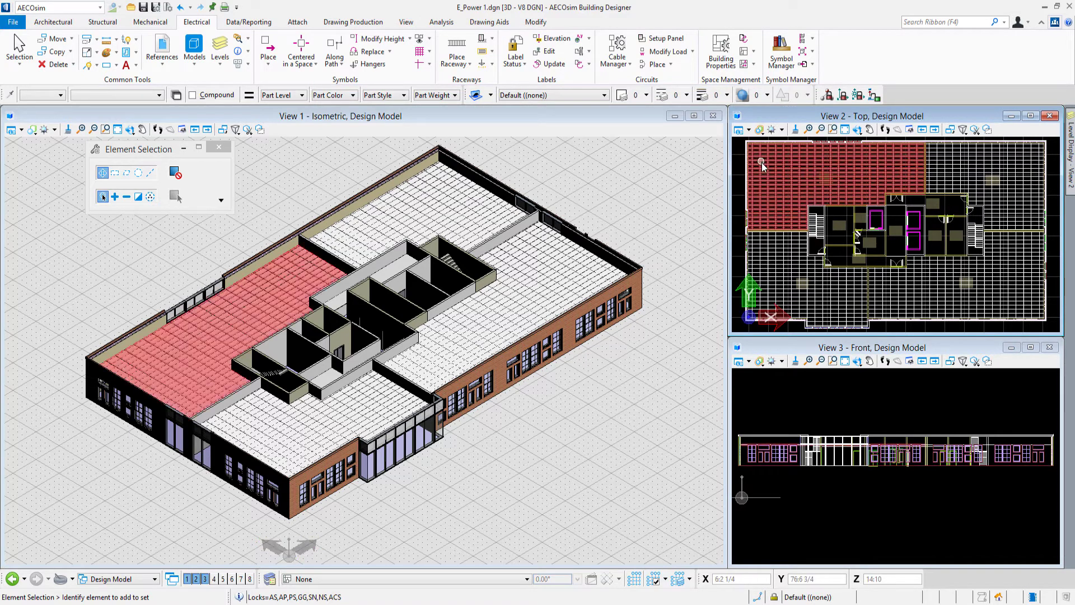
- Turn off the levels of the left and right ceilings to expose the interior rooms
{"action": "mouse_move", "coordinate": [763, 166]}
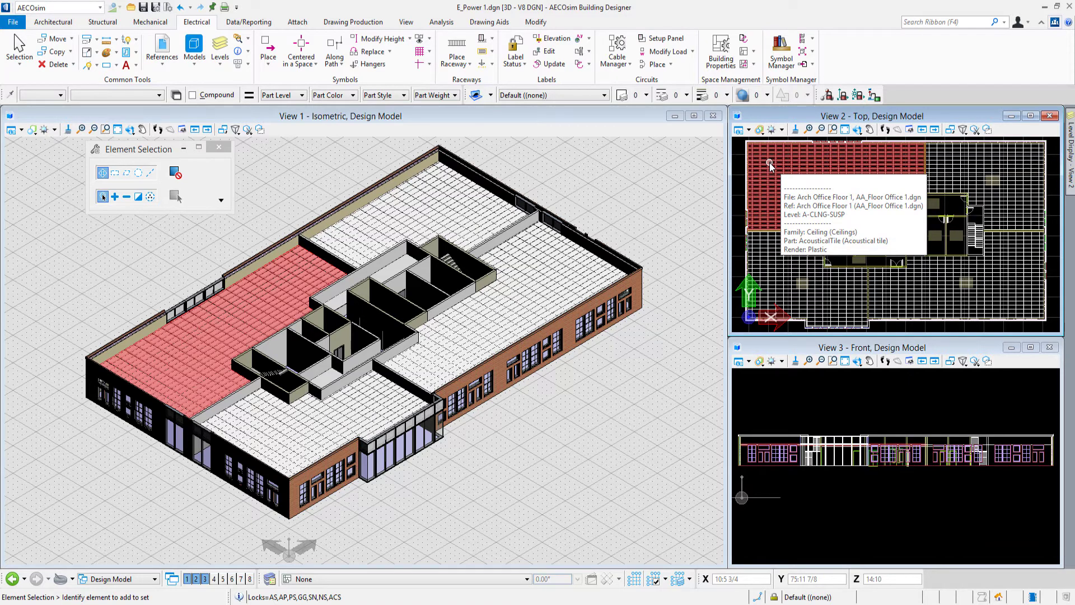
{"action": "right_click", "coordinate": [771, 167]}
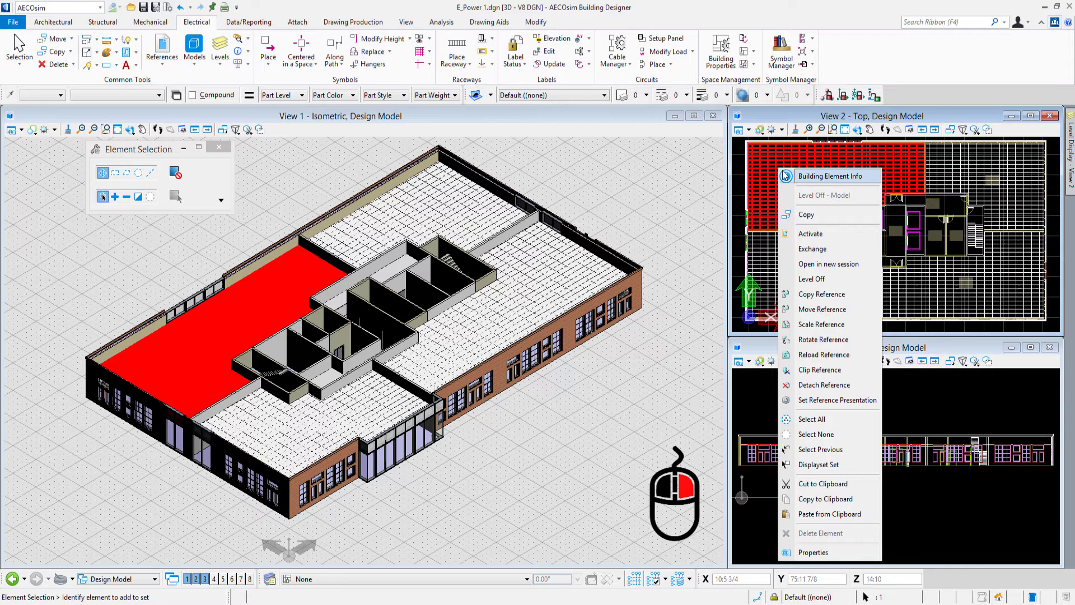
{"action": "left_click", "coordinate": [810, 279]}
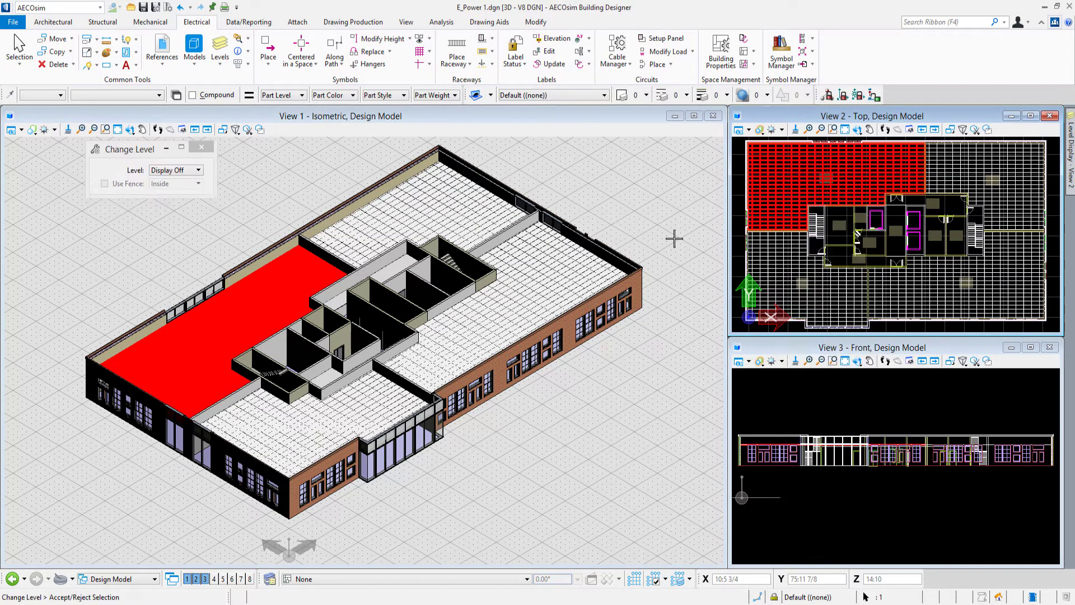
{"action": "left_click", "coordinate": [779, 217]}
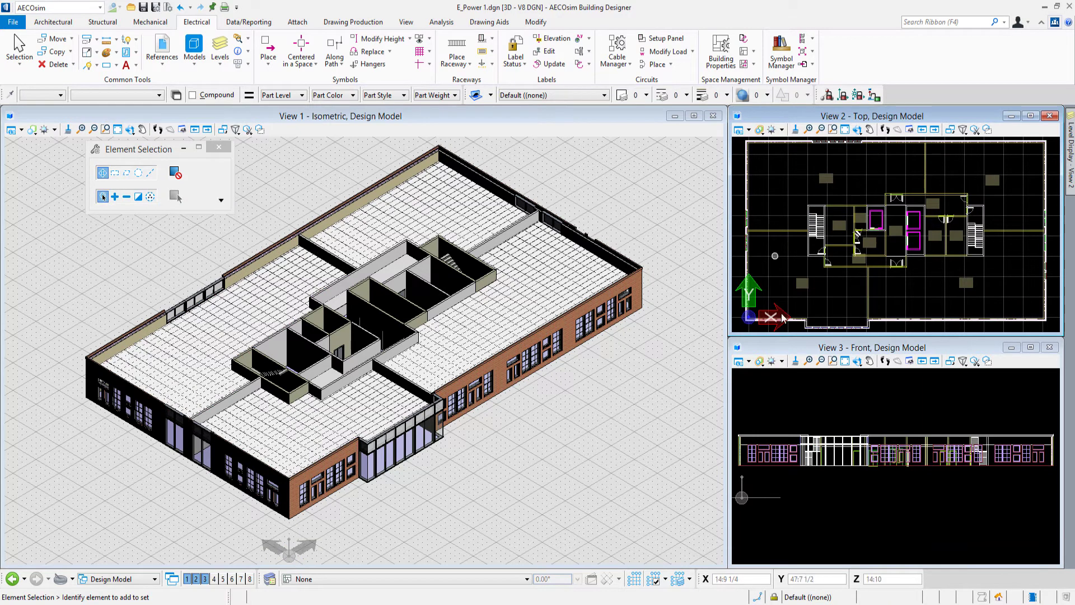
{"action": "right_click", "coordinate": [601, 283]}
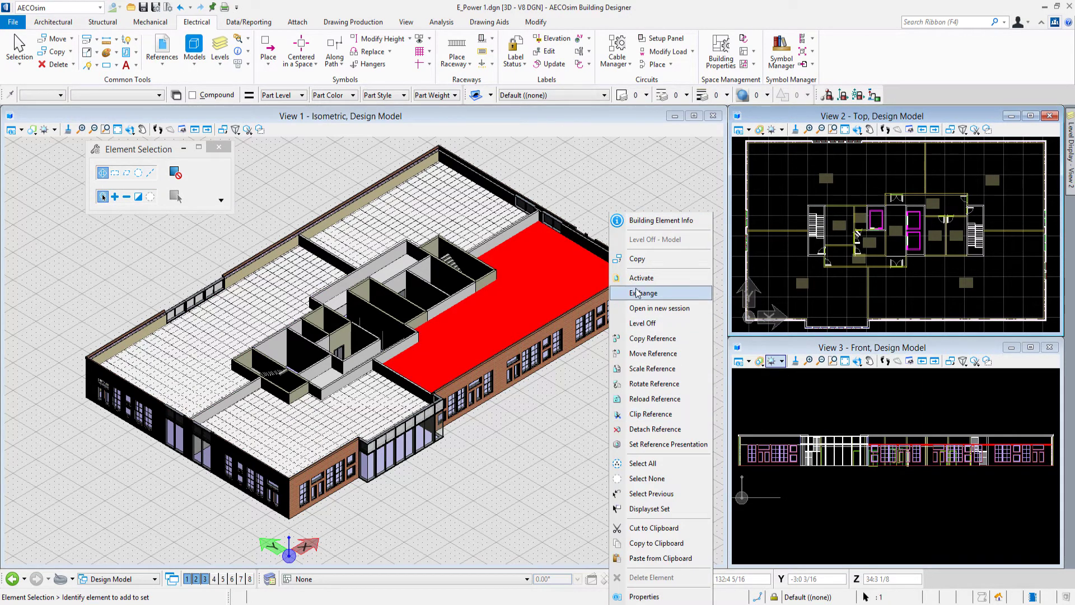
{"action": "left_click", "coordinate": [642, 324]}
{"action": "left_click", "coordinate": [580, 370]}
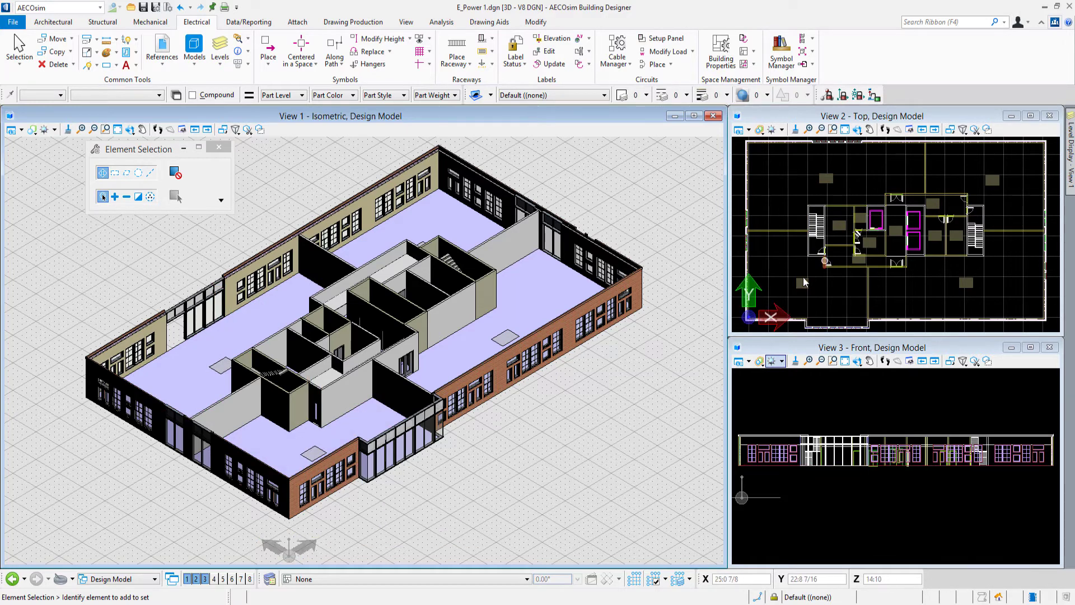
{"action": "scroll", "coordinate": [812, 256], "scroll_direction": "up", "scroll_amount": 5}
{"action": "scroll", "coordinate": [813, 256], "scroll_direction": "up", "scroll_amount": 2}
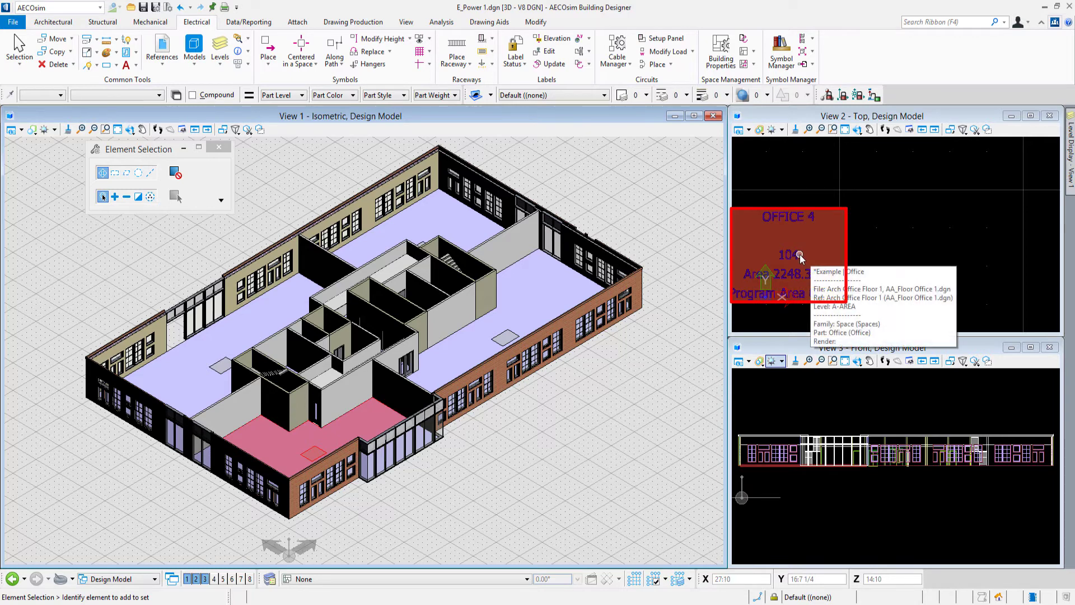
{"action": "scroll", "coordinate": [884, 239], "scroll_direction": "down", "scroll_amount": 6}
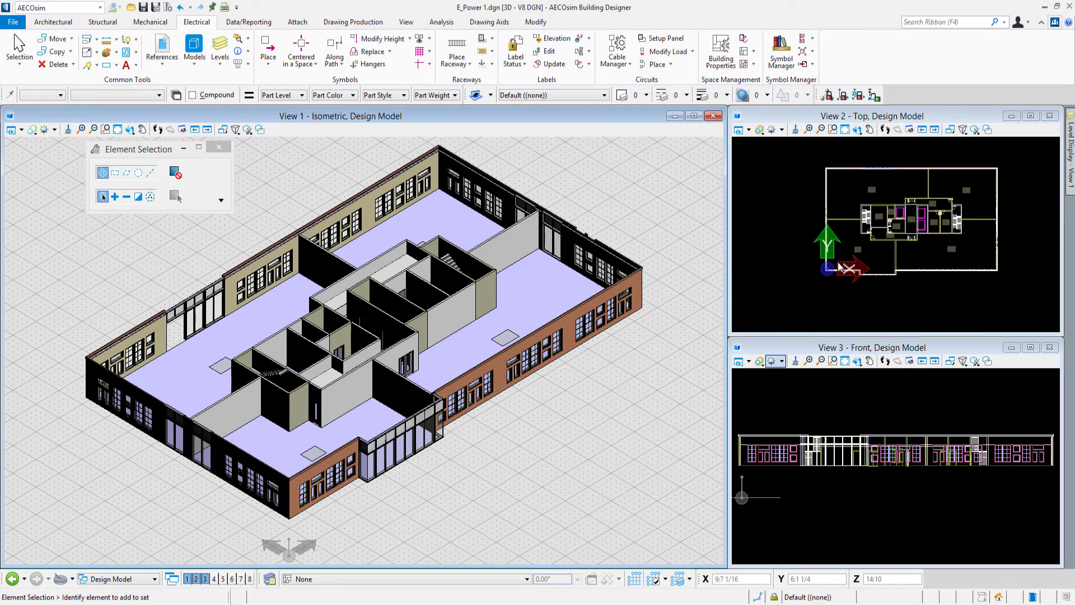
{"action": "scroll", "coordinate": [779, 289], "scroll_direction": "down", "scroll_amount": 2}
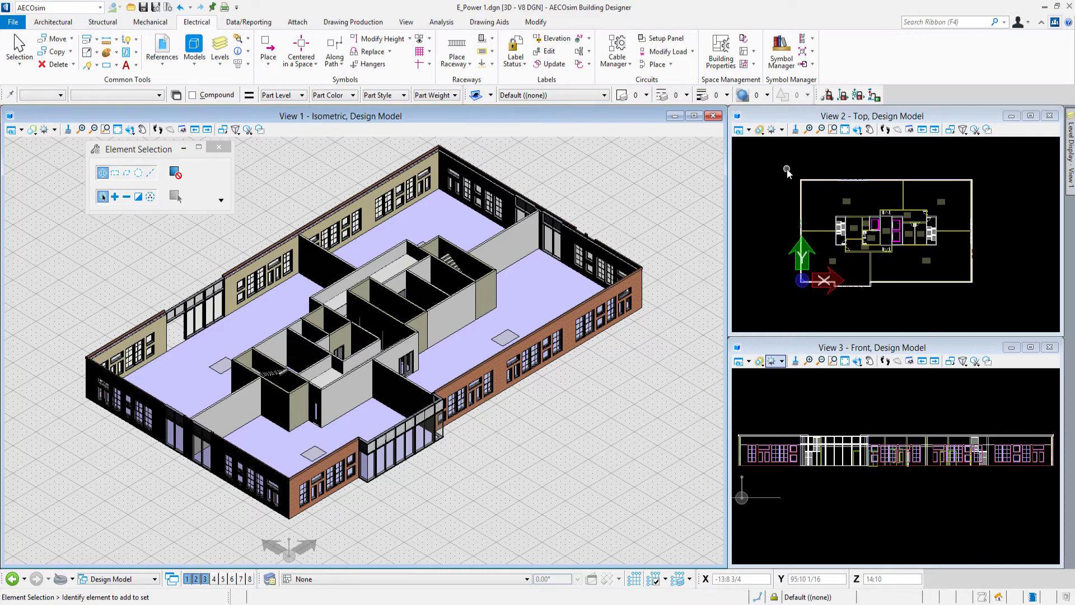
- Zoom the top view onto the floor plan and run Import Spaces
{"action": "left_click", "coordinate": [787, 171]}
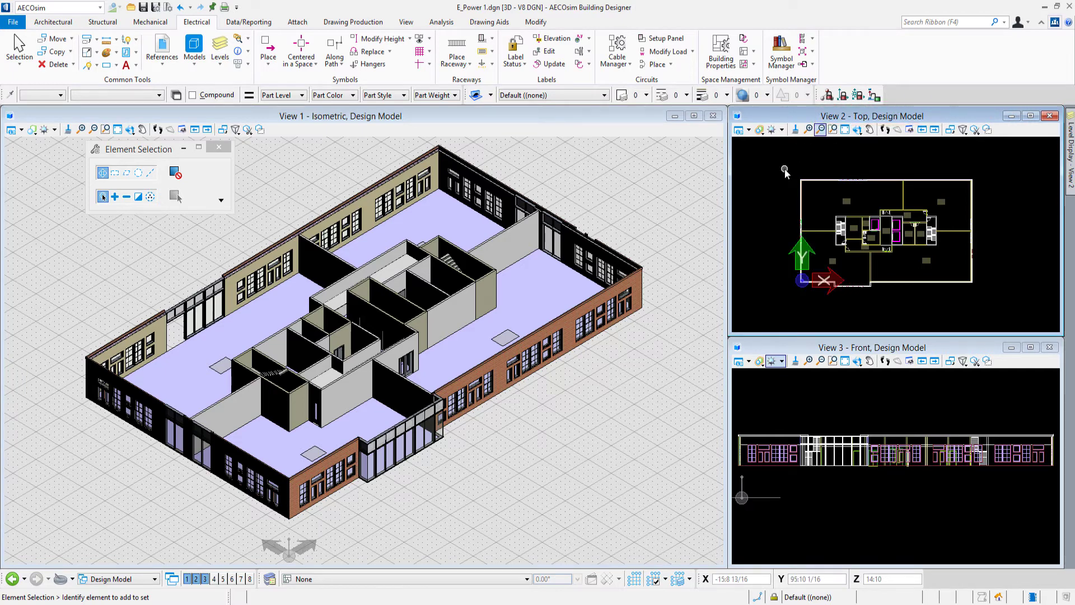
{"action": "left_click_drag", "start_coordinate": [785, 169], "coordinate": [1007, 311]}
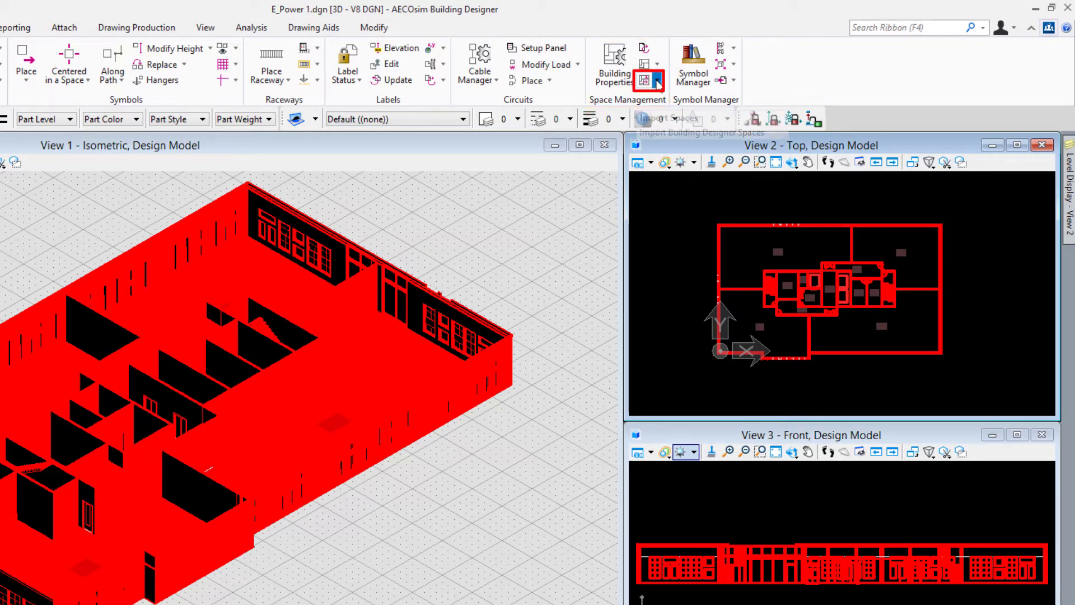
{"action": "left_click", "coordinate": [658, 84]}
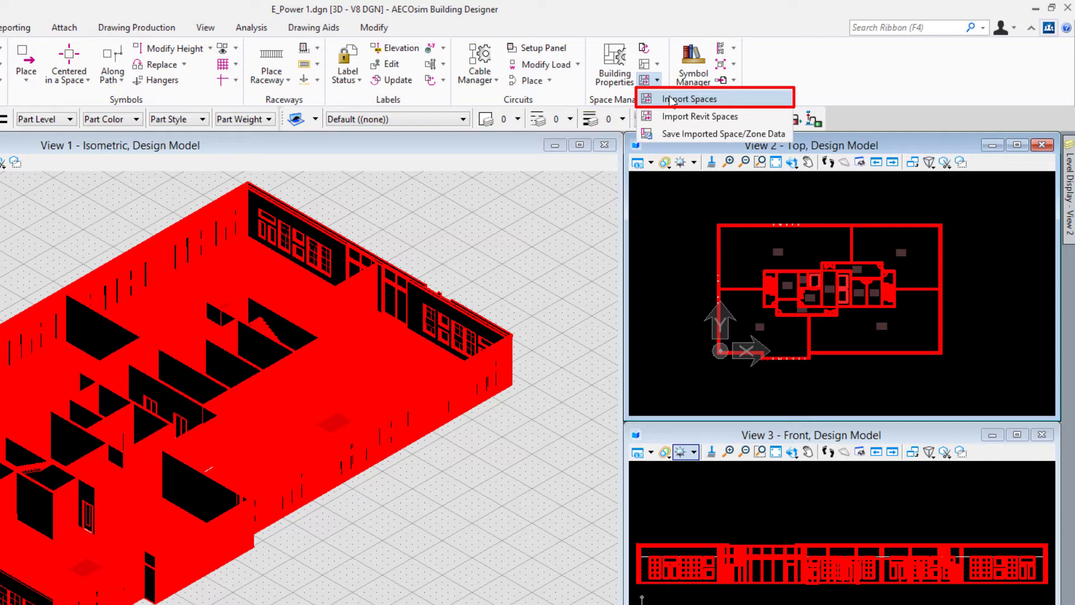
{"action": "left_click", "coordinate": [671, 99]}
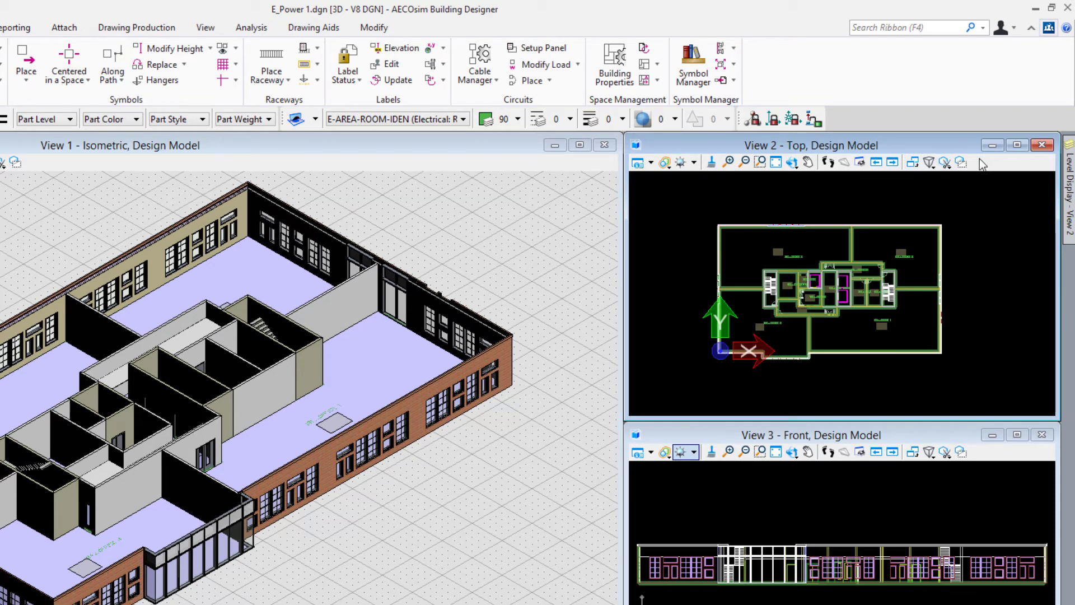
- Maximize the top view and turn off its grid in View Attributes
{"action": "left_click", "coordinate": [1019, 145]}
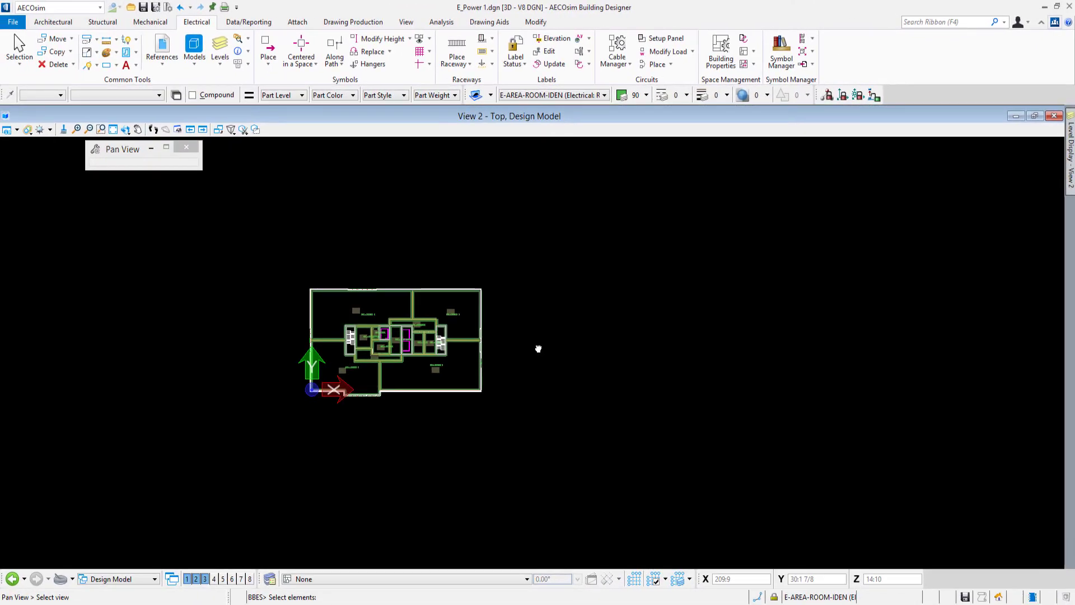
{"action": "scroll", "coordinate": [340, 332], "scroll_direction": "up", "scroll_amount": 5}
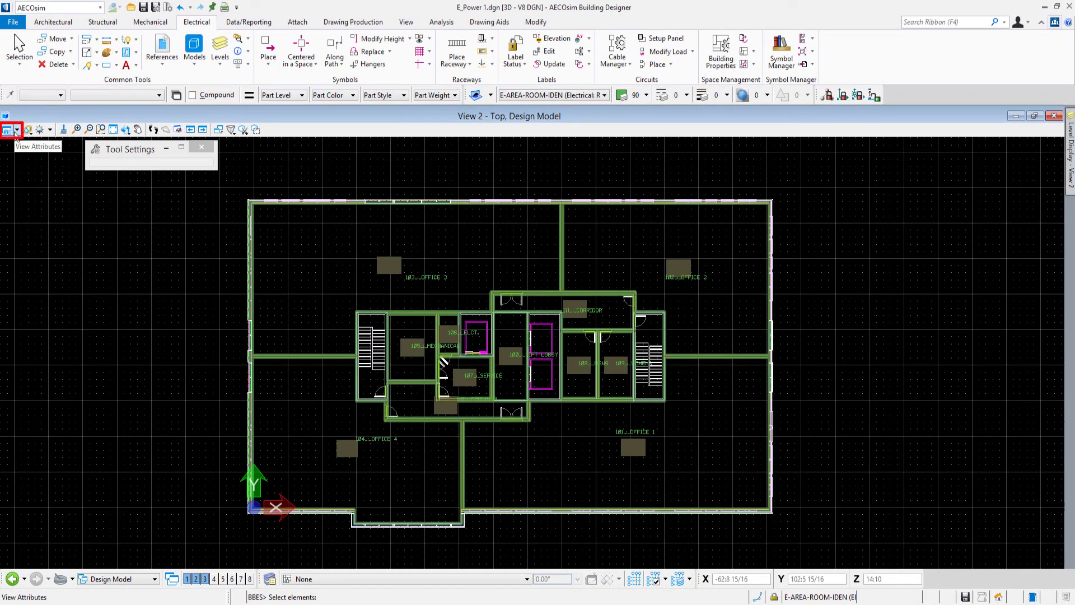
{"action": "left_click", "coordinate": [15, 133]}
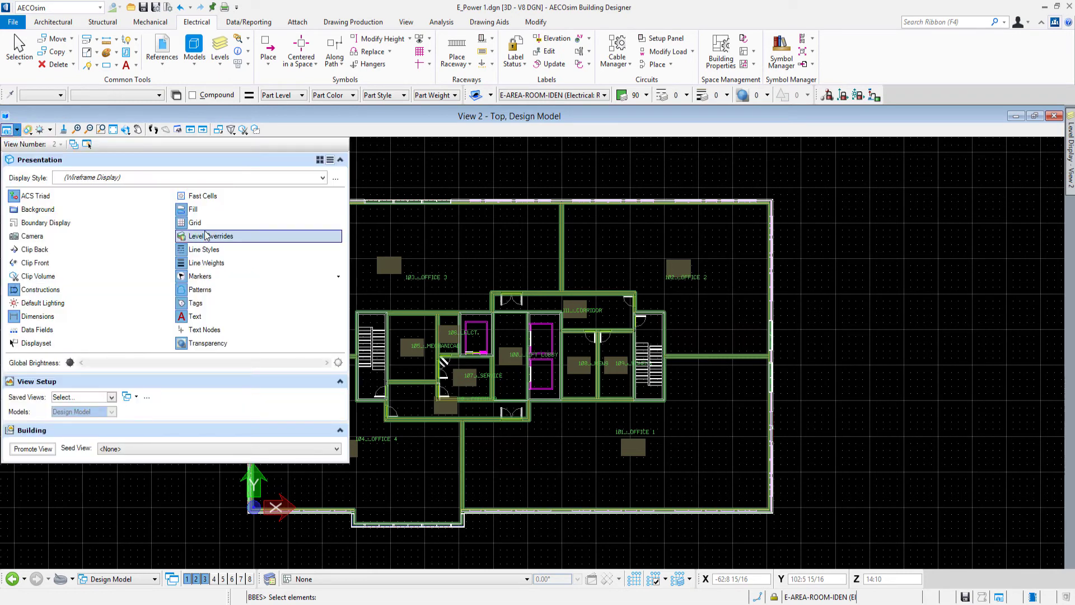
{"action": "left_click", "coordinate": [193, 223]}
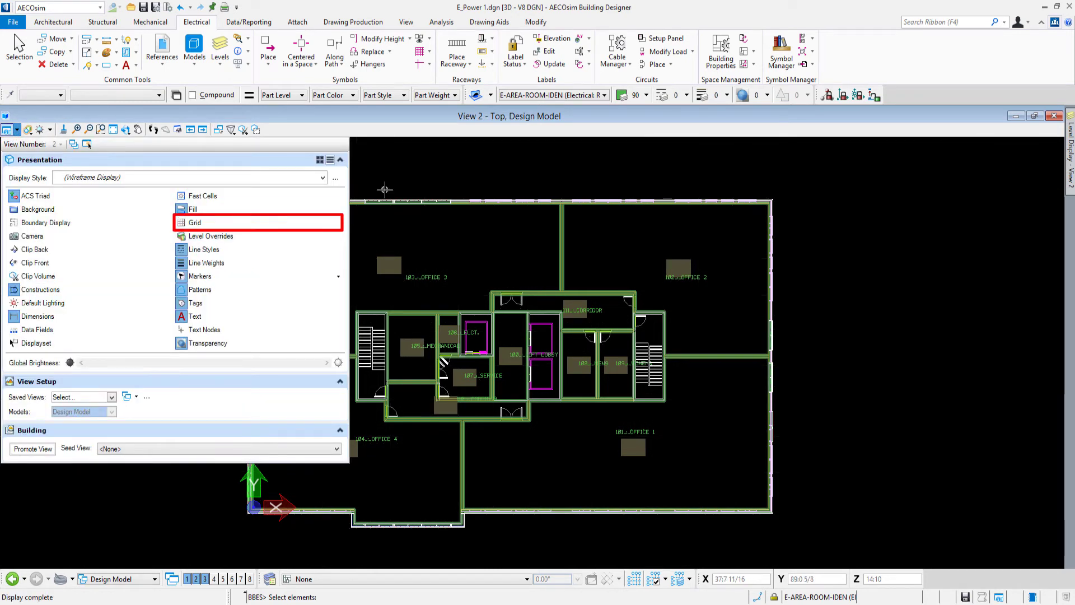
{"action": "left_click", "coordinate": [390, 250]}
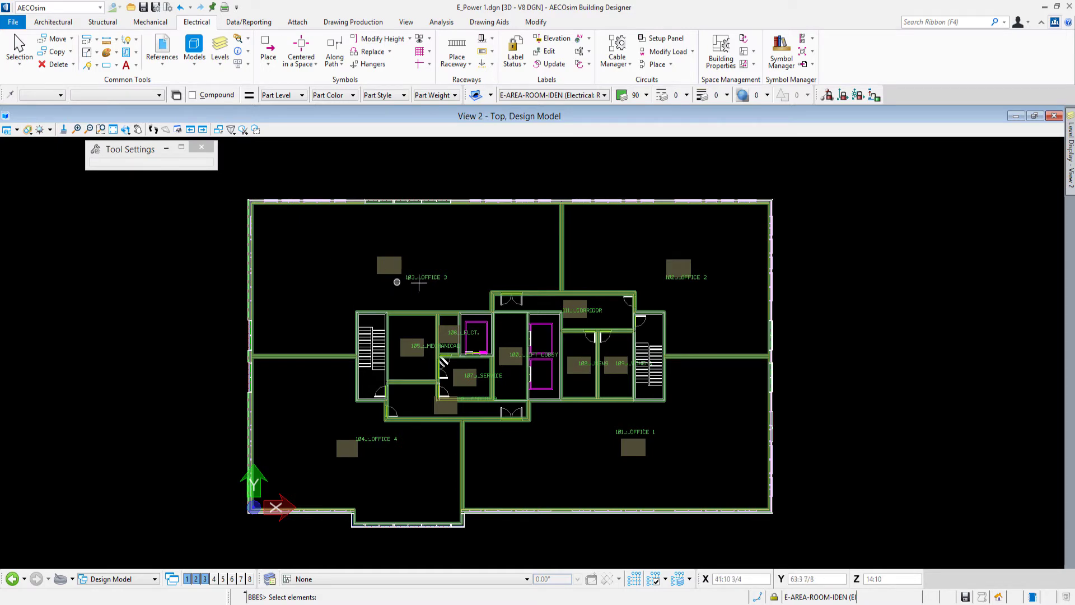
- Zoom and pan the plan to inspect the room labels around Office 4 and Office 1
{"action": "scroll", "coordinate": [420, 281], "scroll_direction": "up", "scroll_amount": 5}
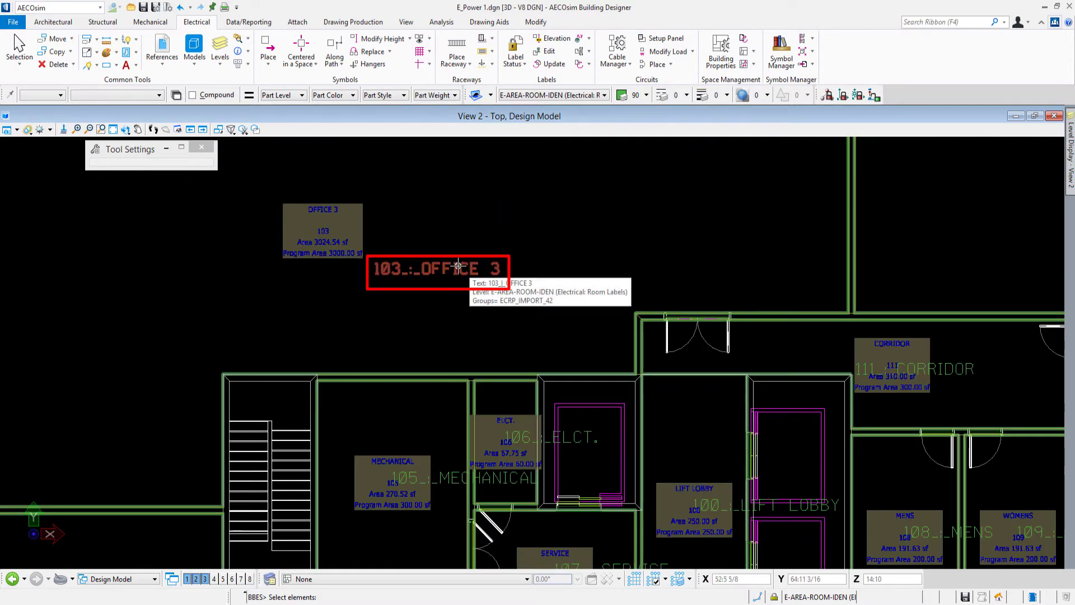
{"action": "scroll", "coordinate": [313, 294], "scroll_direction": "down", "scroll_amount": 3}
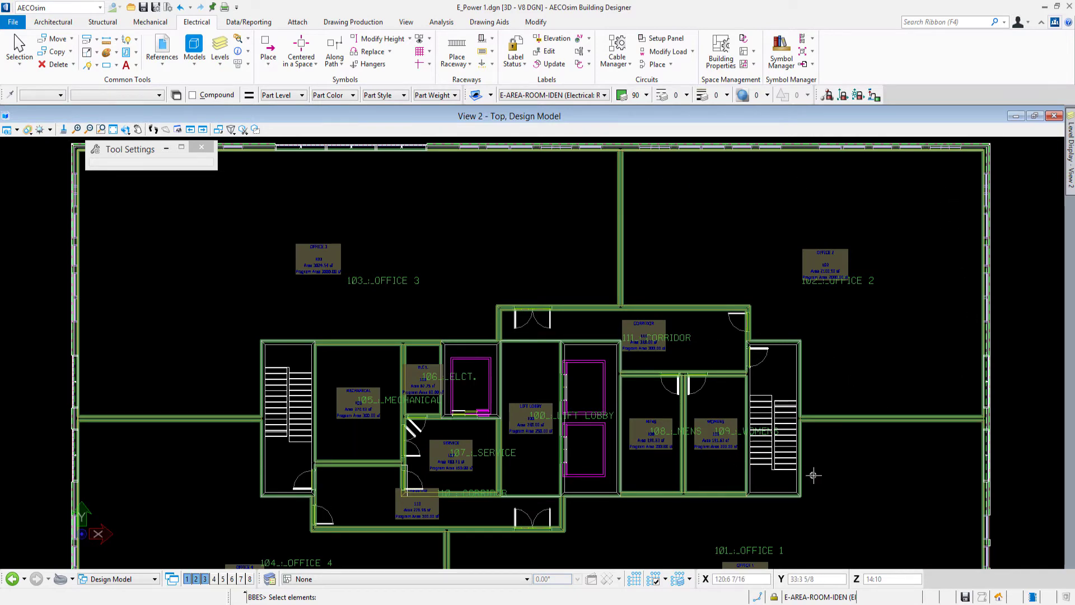
{"action": "middle_click_drag", "start_coordinate": [623, 567], "coordinate": [717, 414]}
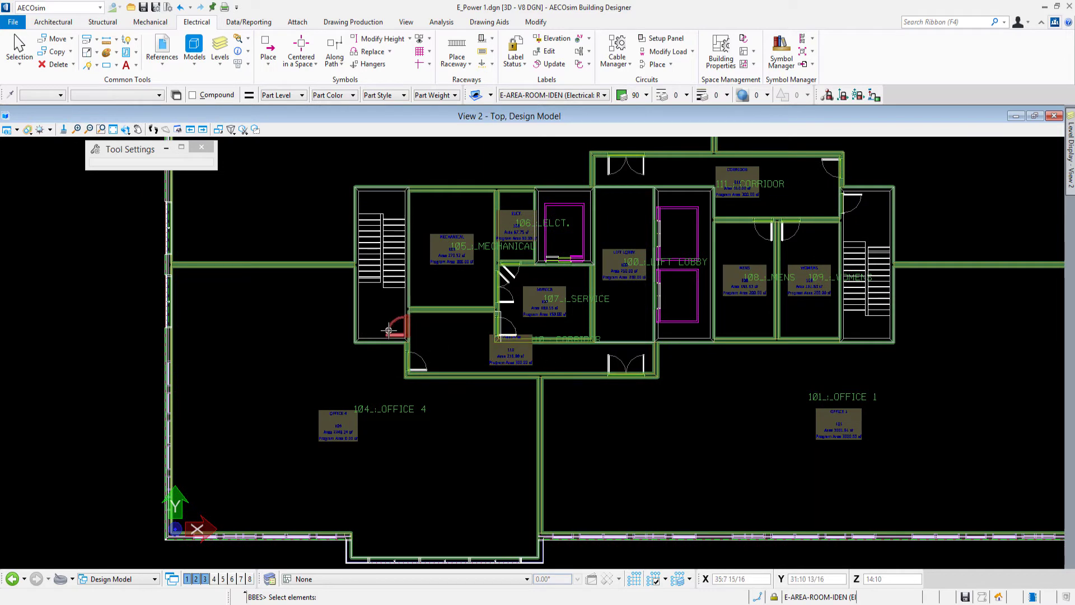
{"action": "scroll", "coordinate": [414, 331], "scroll_direction": "down", "scroll_amount": 1}
{"action": "scroll", "coordinate": [338, 293], "scroll_direction": "down", "scroll_amount": 1}
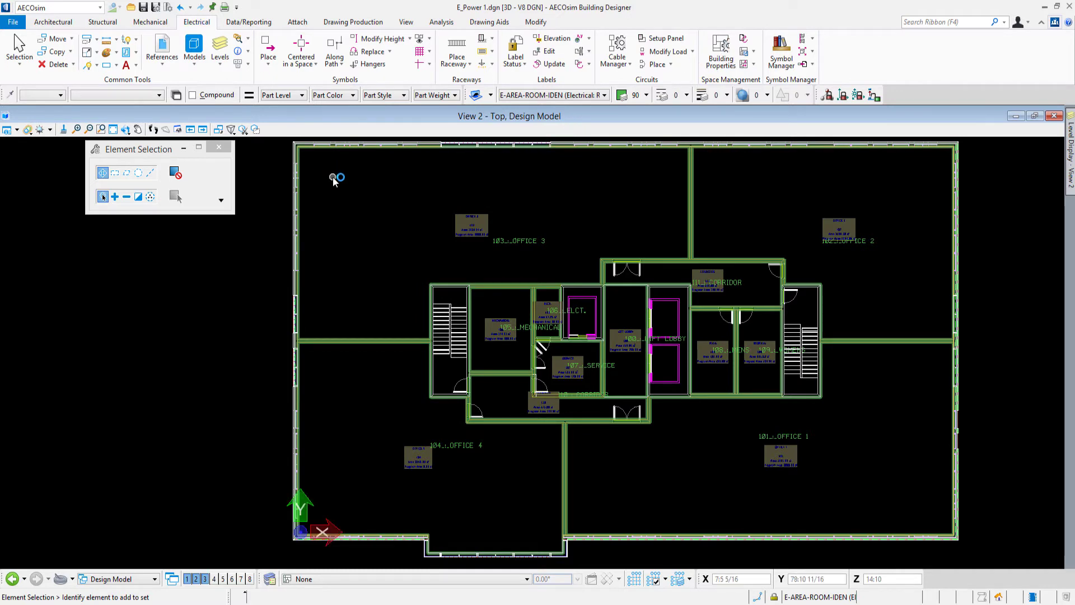
- Window-select the entire imported floor plan and choose Save Imported Space/Zone Data
{"action": "scroll", "coordinate": [325, 168], "scroll_direction": "down", "scroll_amount": 2}
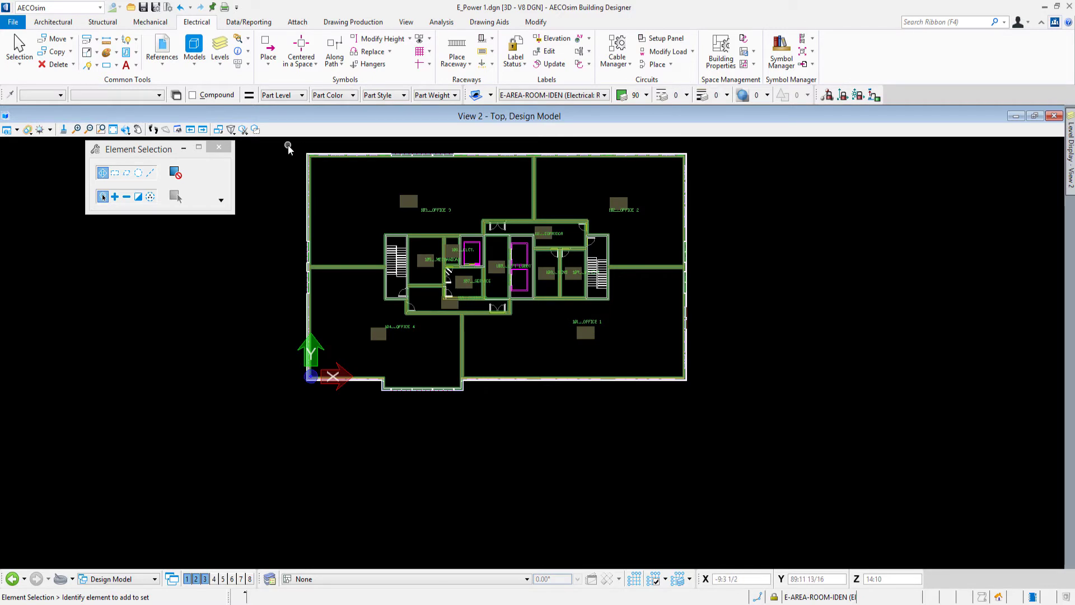
{"action": "left_click_drag", "start_coordinate": [288, 145], "coordinate": [715, 417]}
{"action": "middle_click_drag", "start_coordinate": [714, 338], "coordinate": [716, 370]}
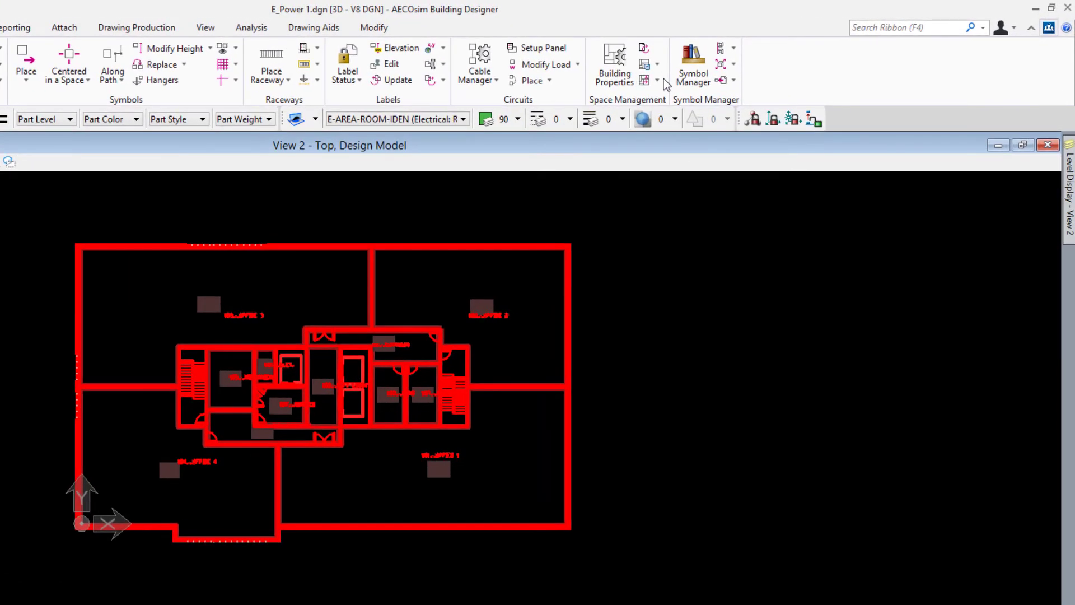
{"action": "left_click", "coordinate": [651, 80]}
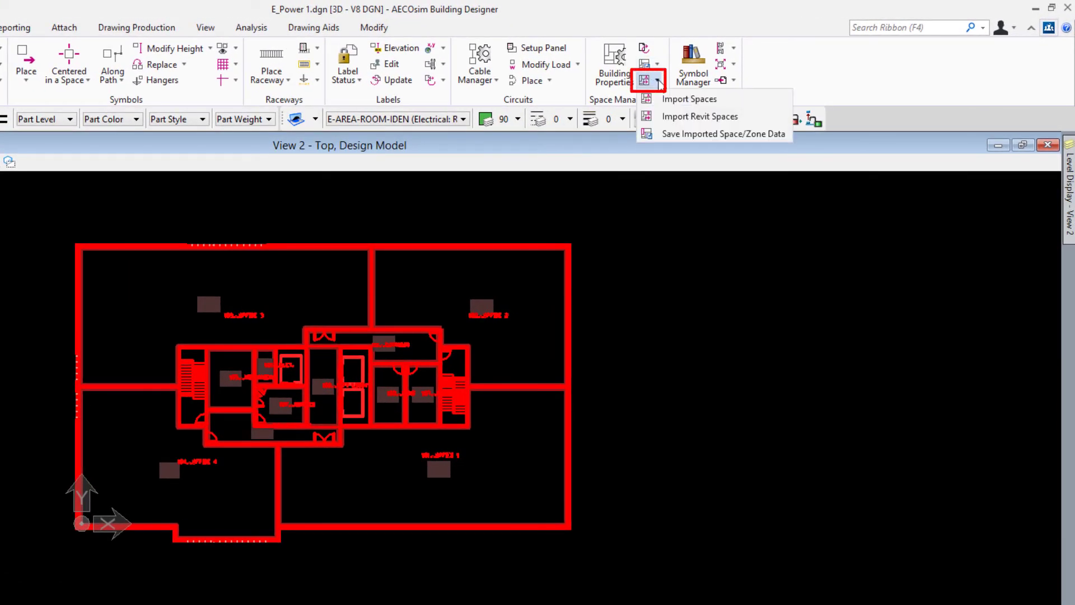
{"action": "left_click", "coordinate": [685, 134]}
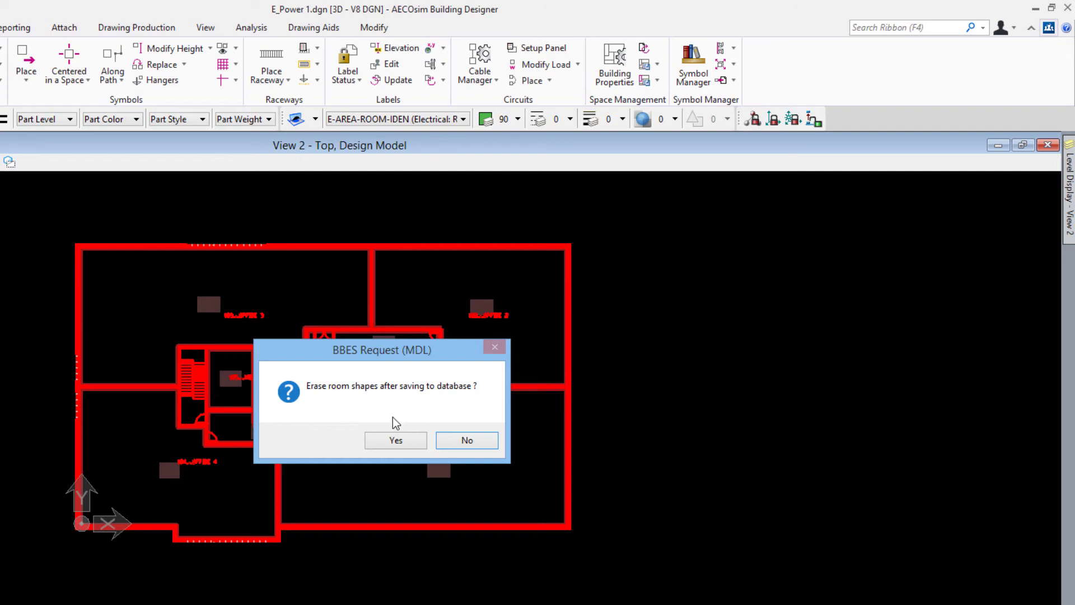
- Agree to erase room shapes and save the rooms to Bldg 1's Office Floor 1
{"action": "left_click", "coordinate": [394, 440]}
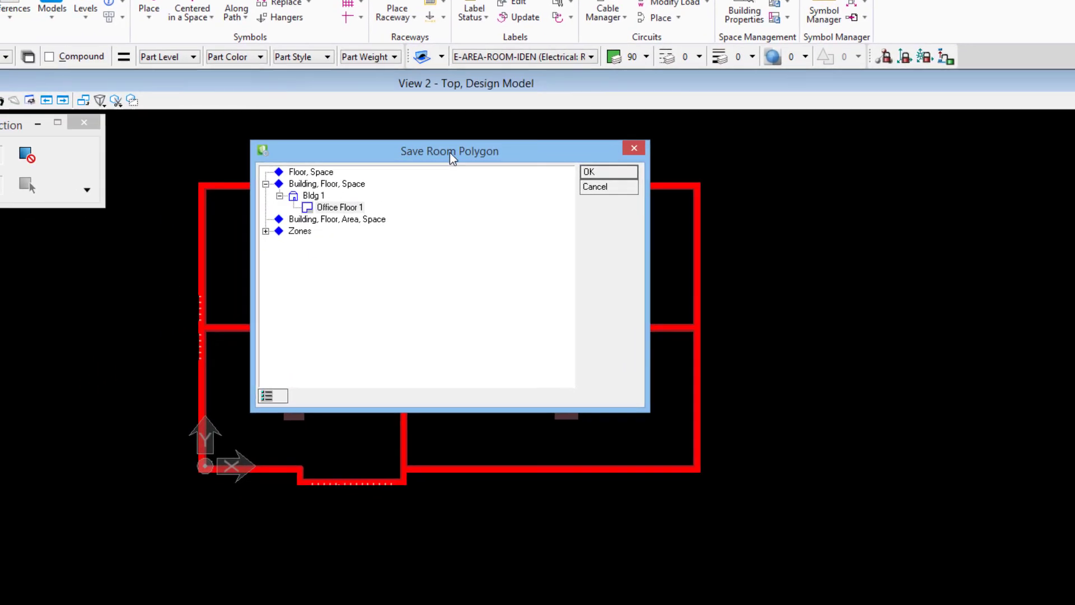
{"action": "left_click", "coordinate": [352, 208]}
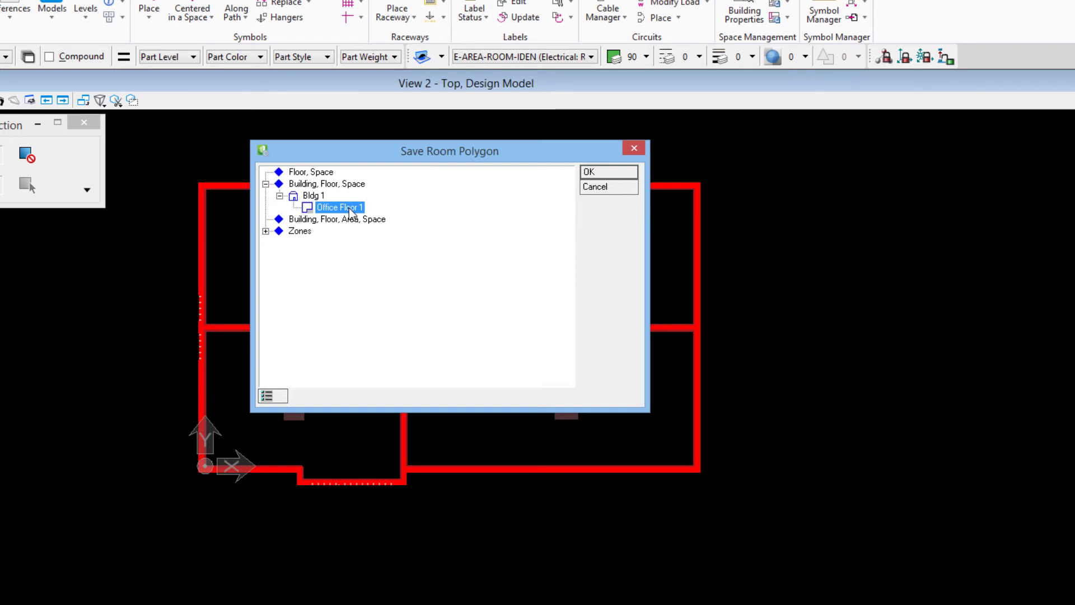
{"action": "left_click", "coordinate": [600, 175]}
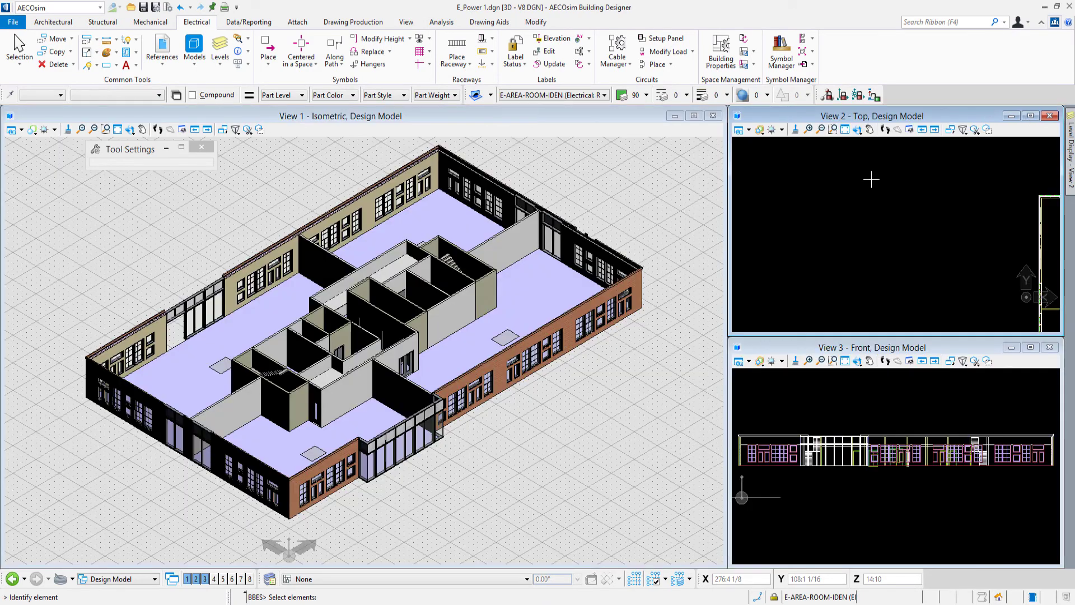
- Fit View 2 to the floor plan and open Building Manager to check the saved rooms
{"action": "left_click", "coordinate": [846, 129]}
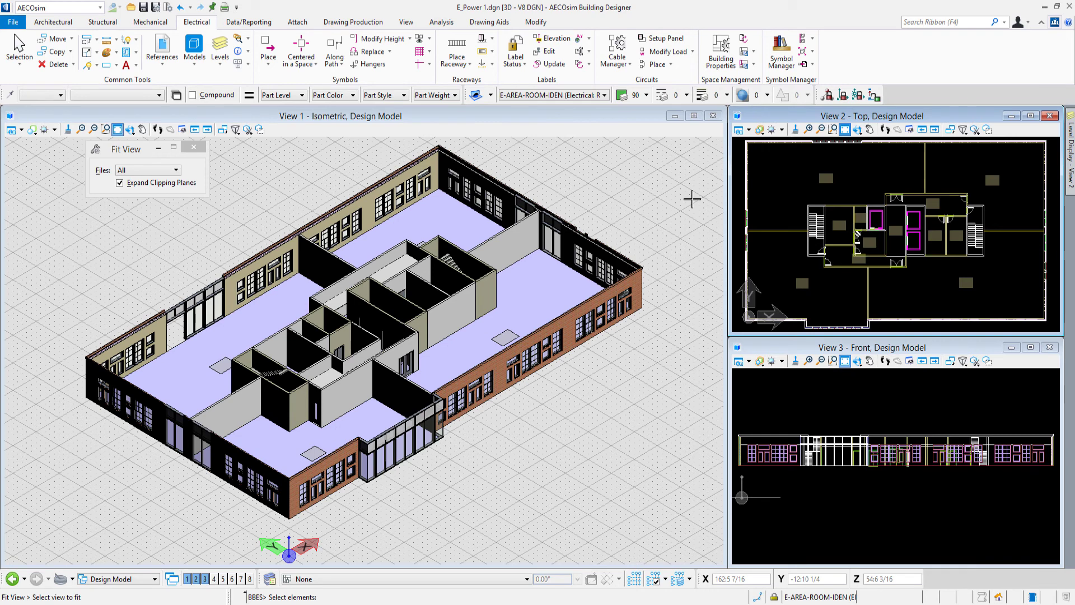
{"action": "left_click", "coordinate": [721, 58]}
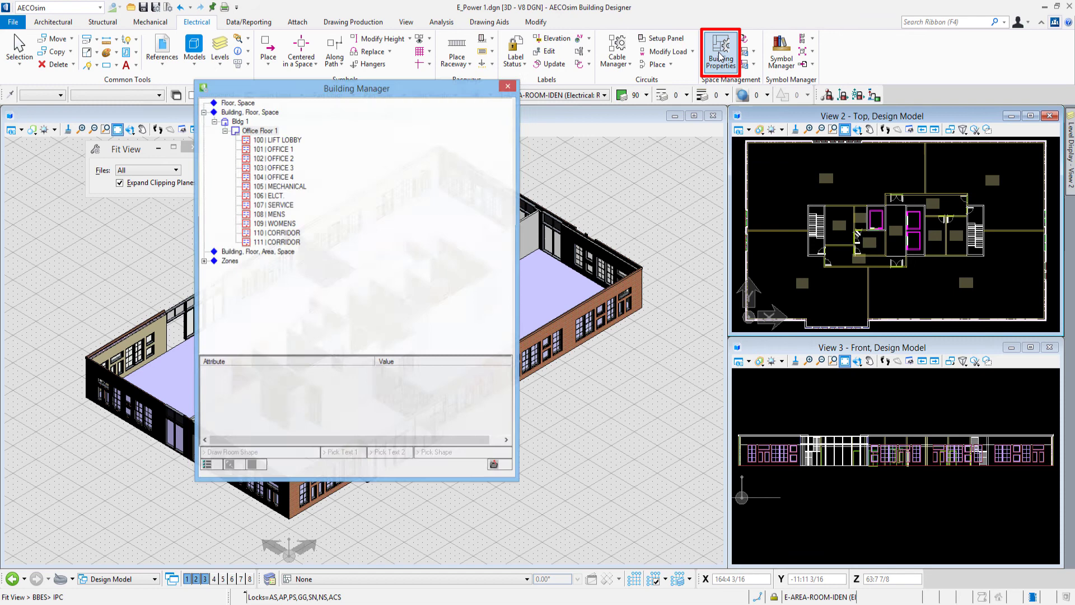